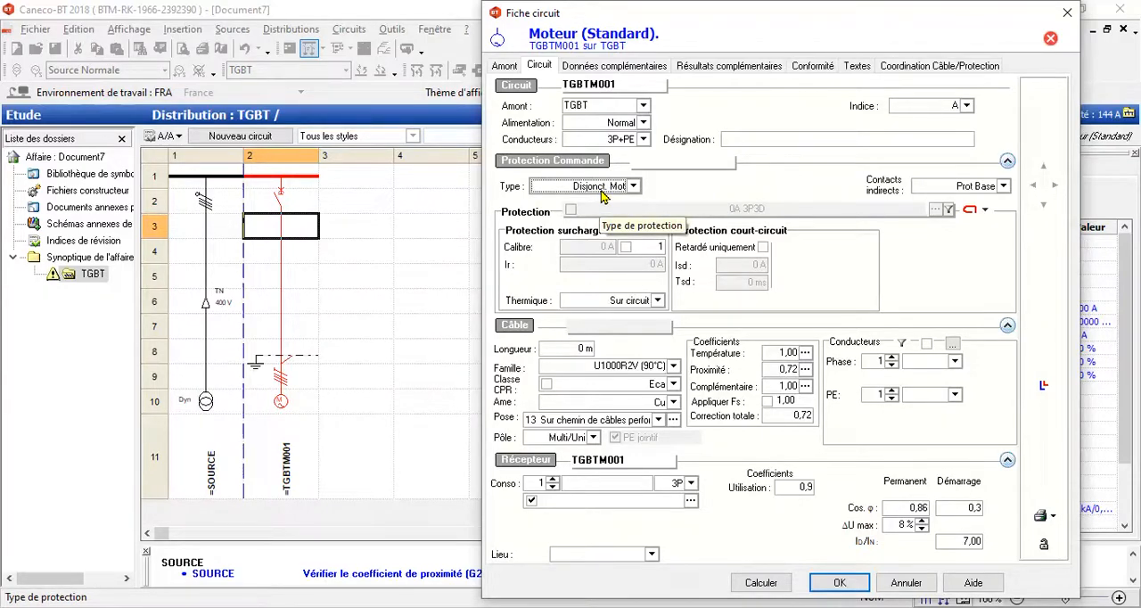
Step: Review the available protection types and indirect-contact protection options for the motor circuit without changing either setting
click(633, 186)
scroll(603, 251, down, 3)
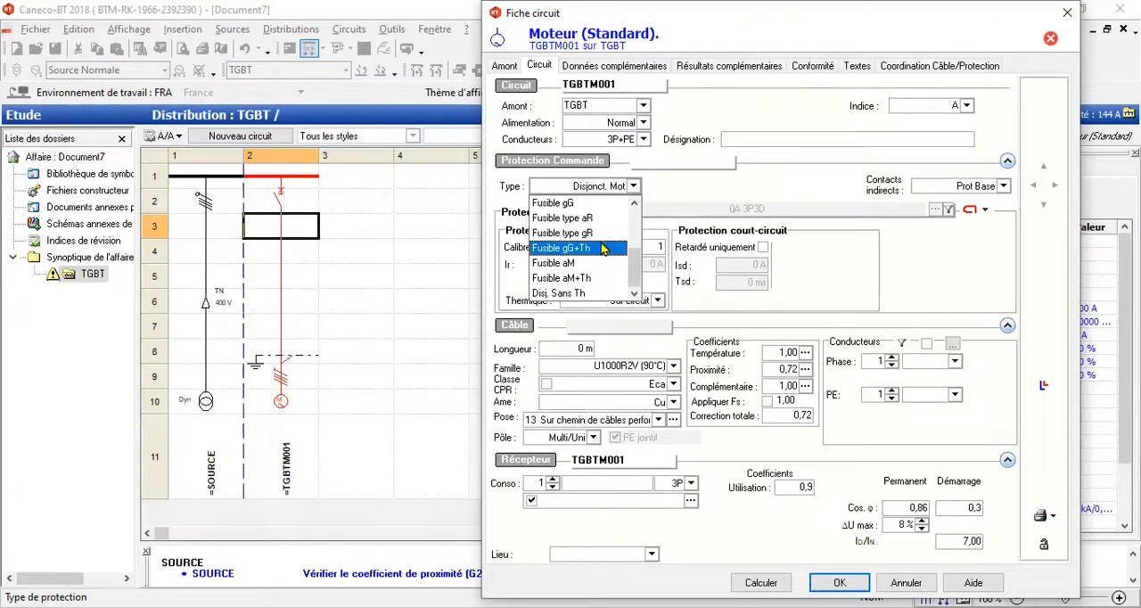
scroll(564, 258, up, 2)
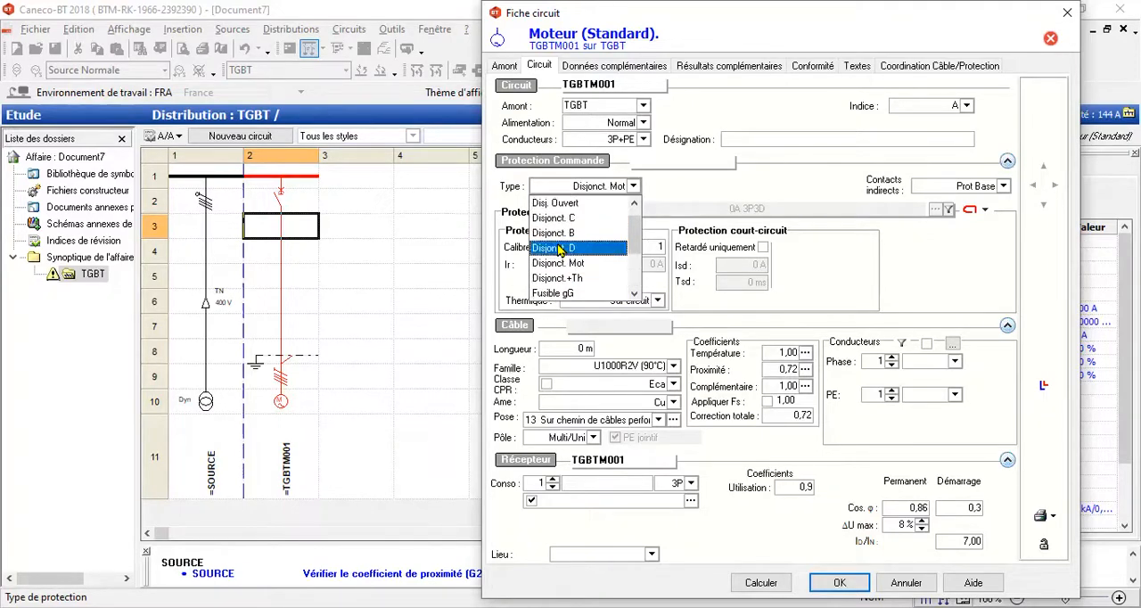
click(694, 204)
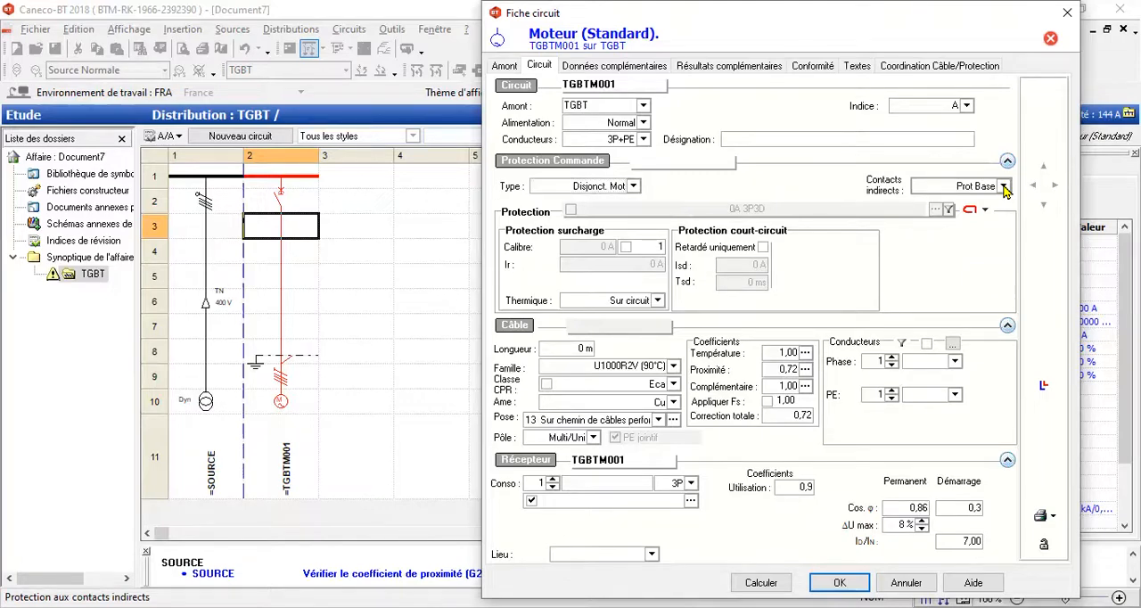
click(1004, 186)
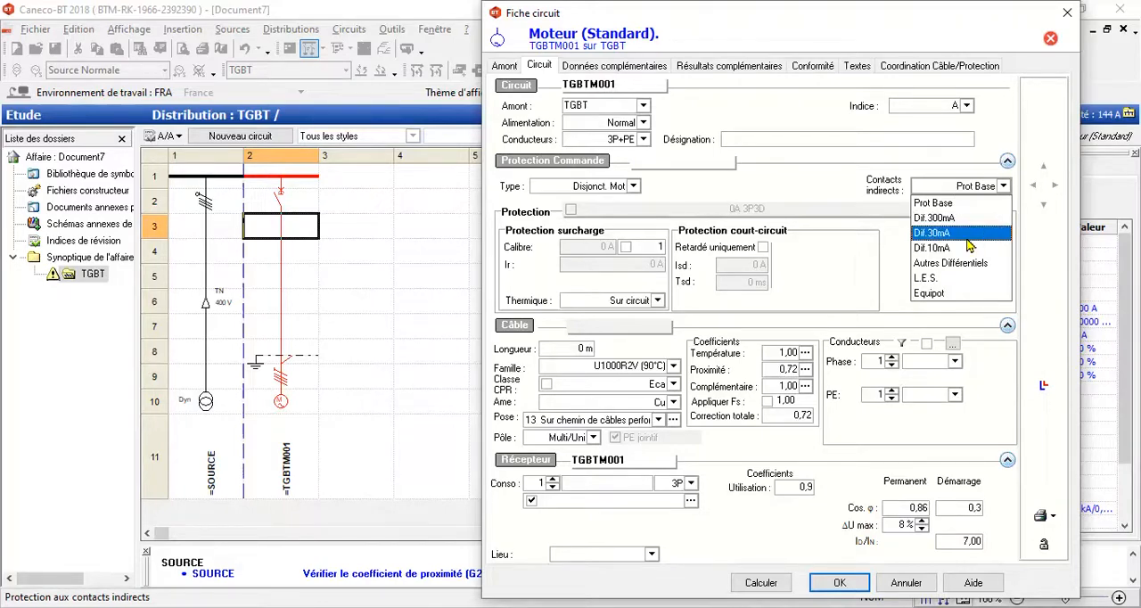
click(774, 179)
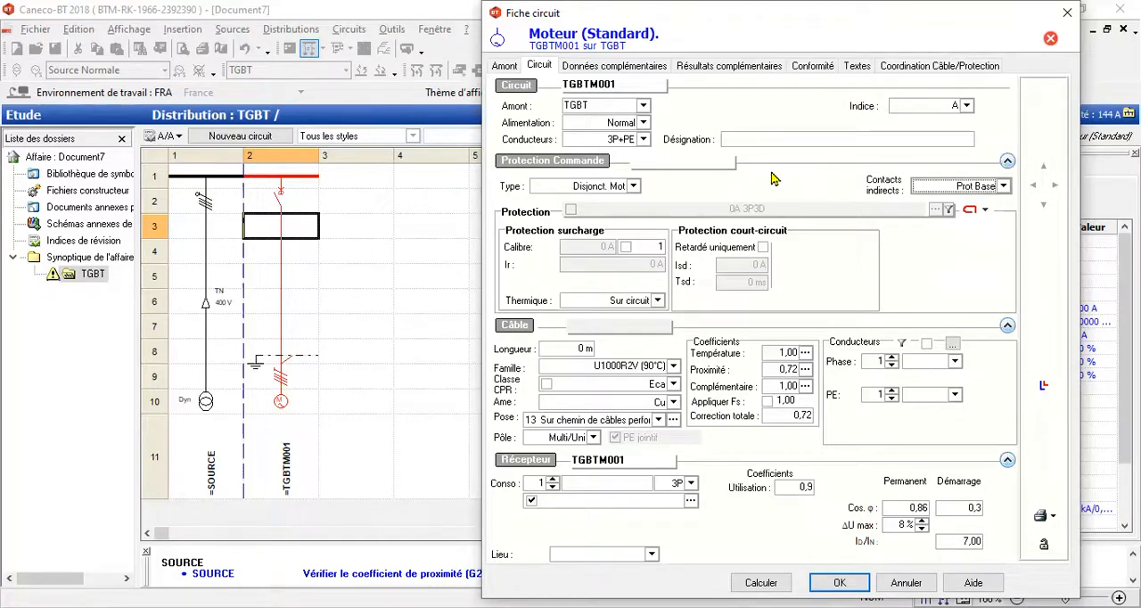
Step: Set the motor cable's length to 10 m, keeping the U1000R2V (90°C) family and Cu conductors after checking the alternatives
click(578, 351)
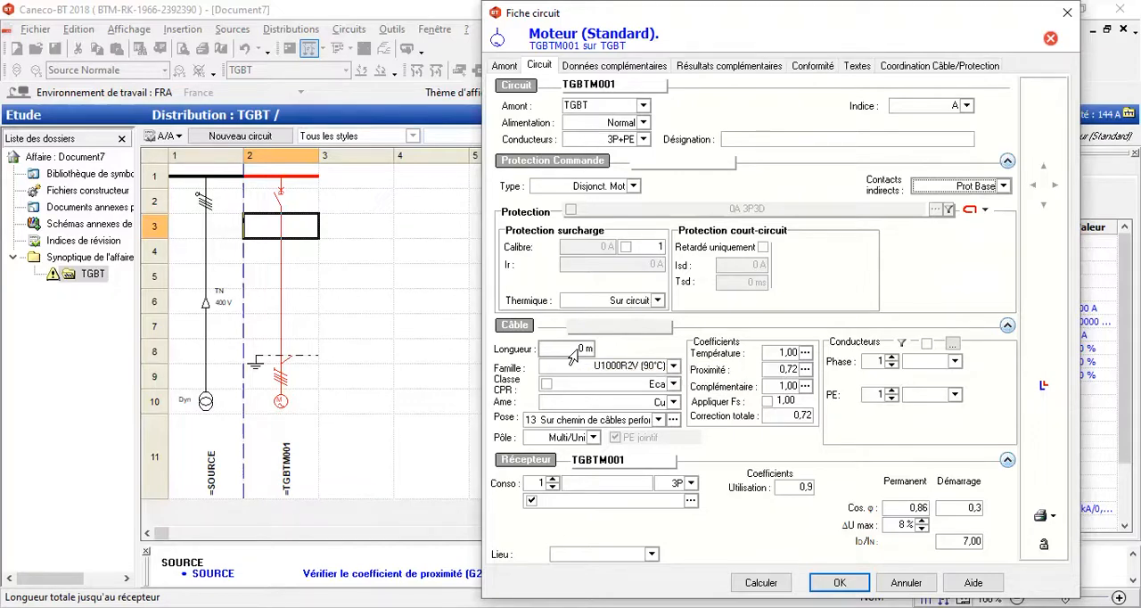
click(573, 354)
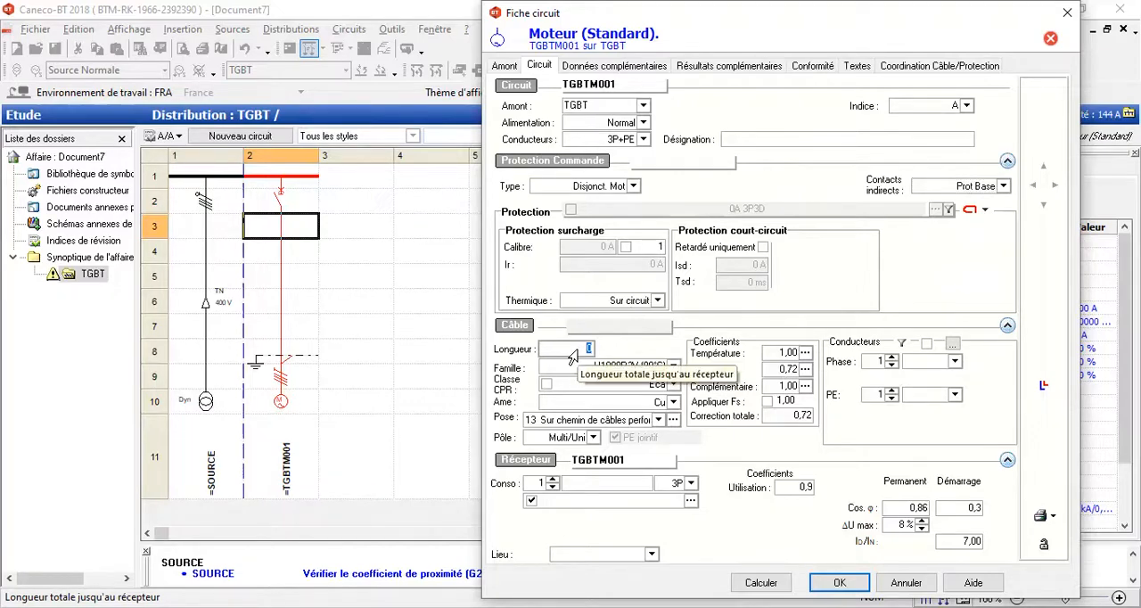
text(10)
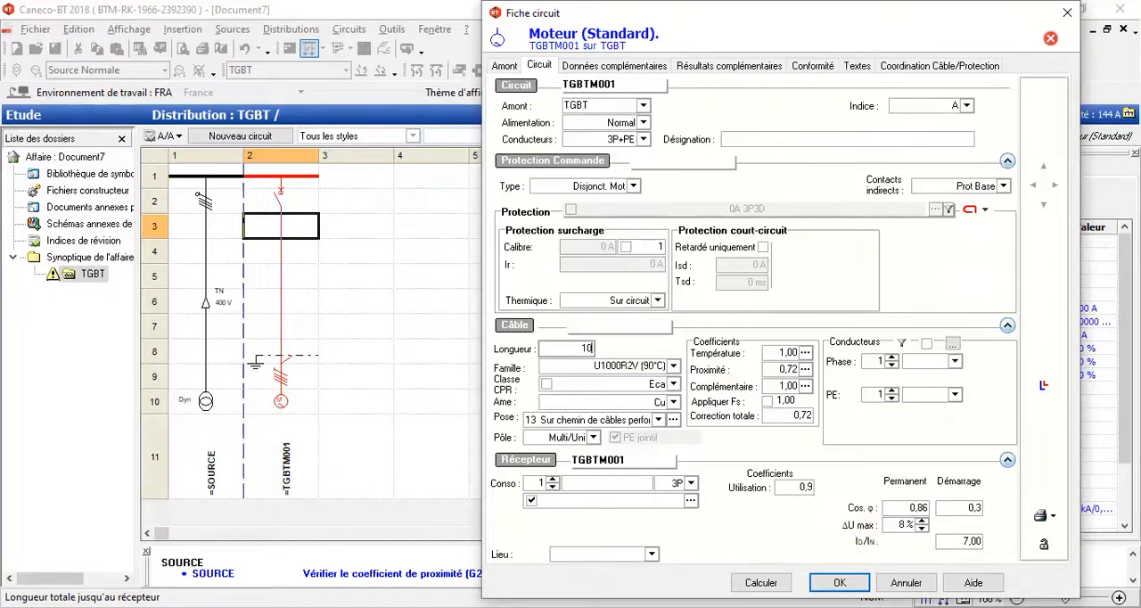
click(574, 370)
click(674, 367)
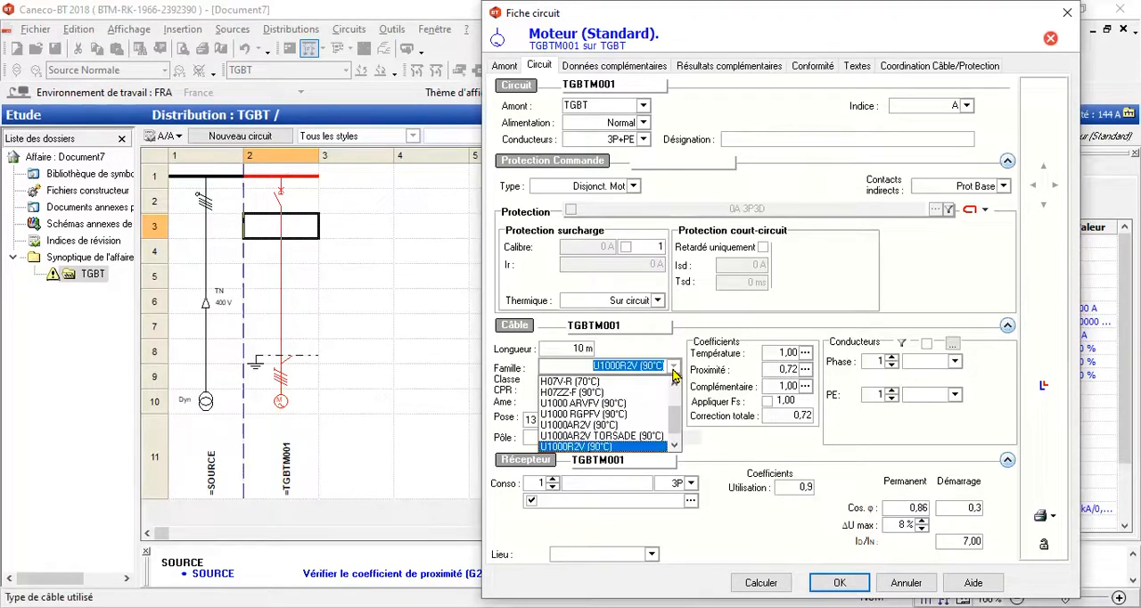
click(675, 371)
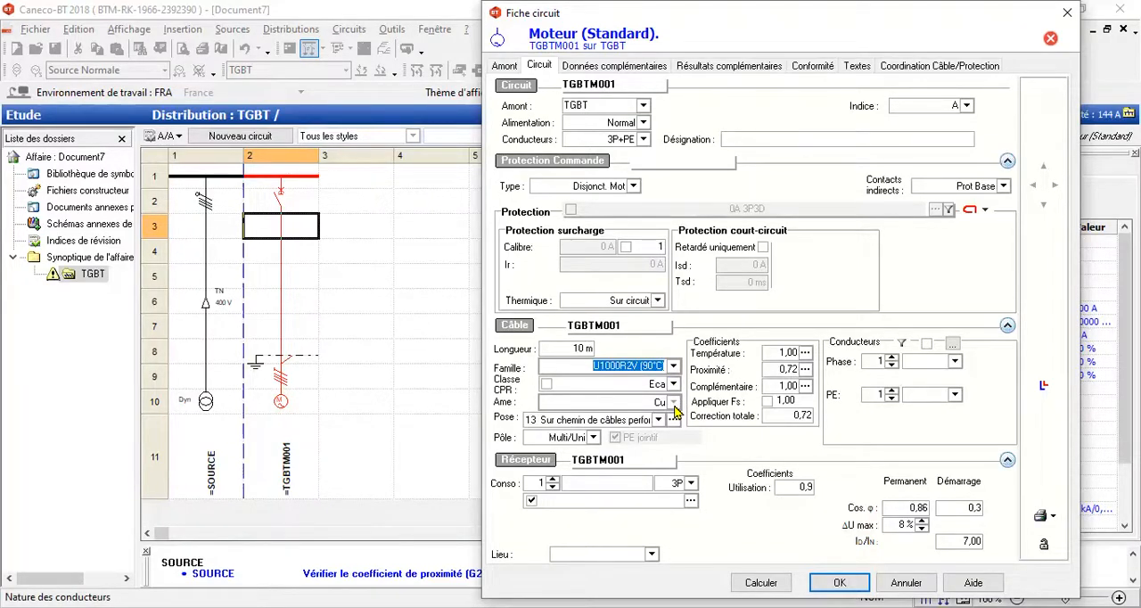
click(674, 403)
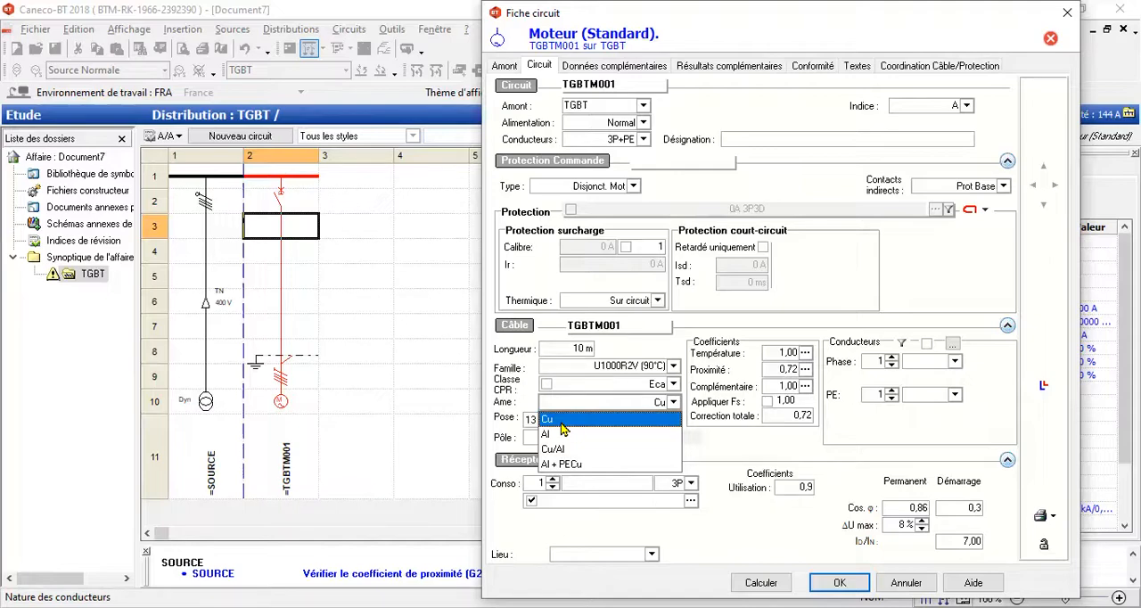
click(703, 449)
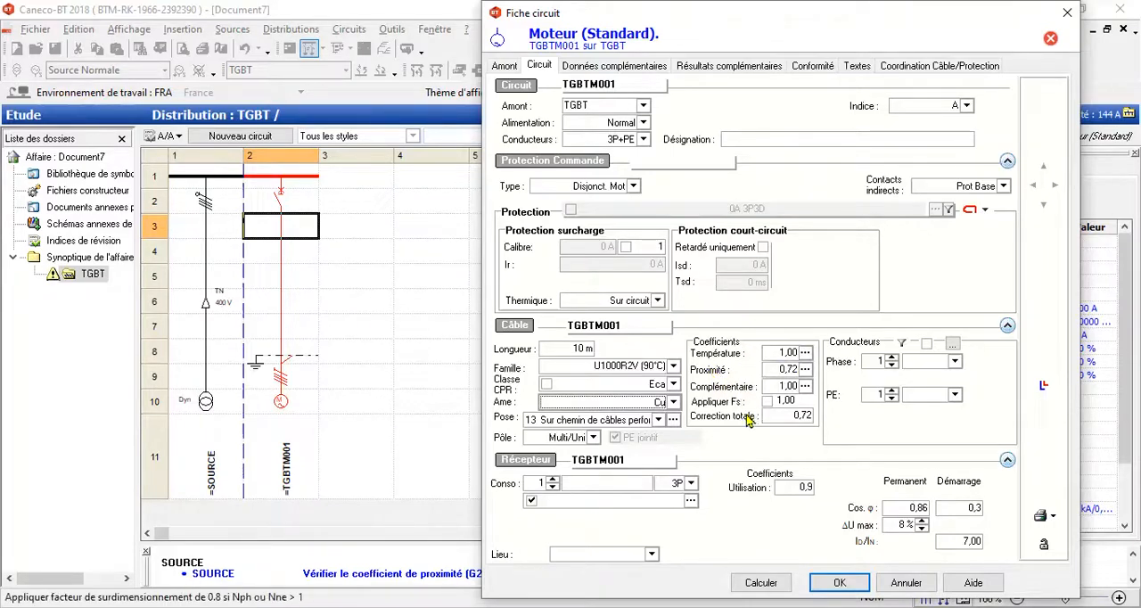
Step: Set the motor circuit's load to 3 receivers of 2000W, then calculate and accept the circuit
click(621, 486)
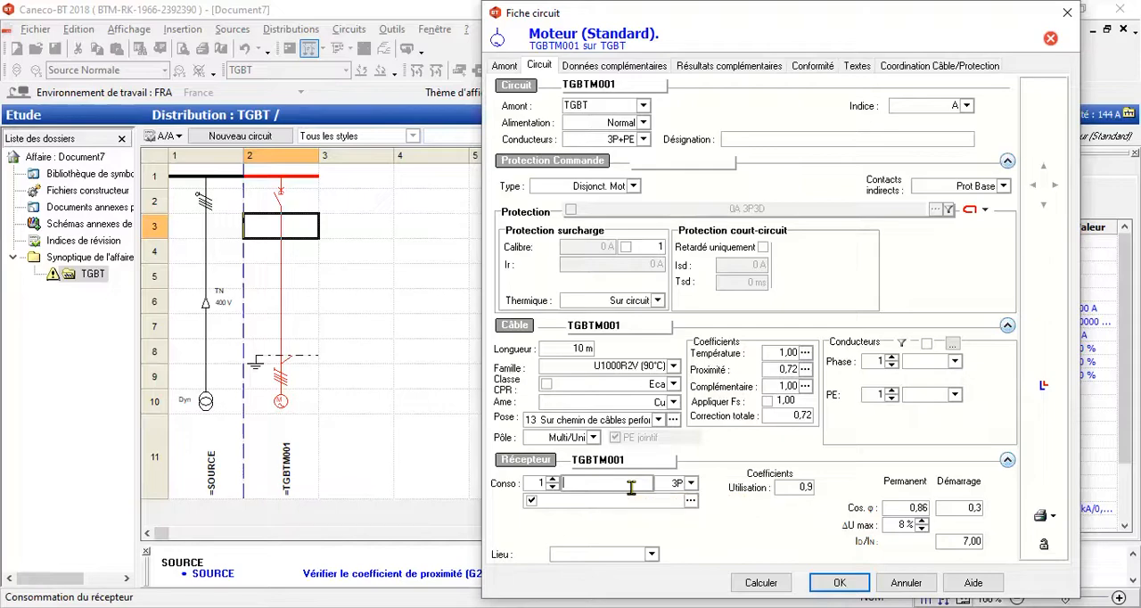
text(2000W)
click(551, 479)
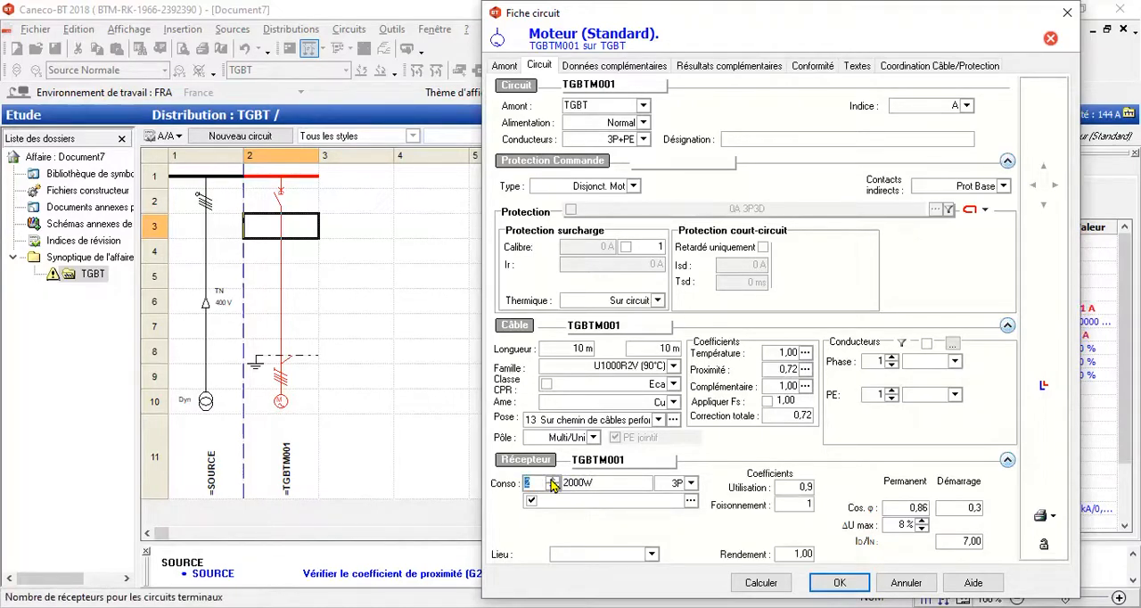
click(551, 479)
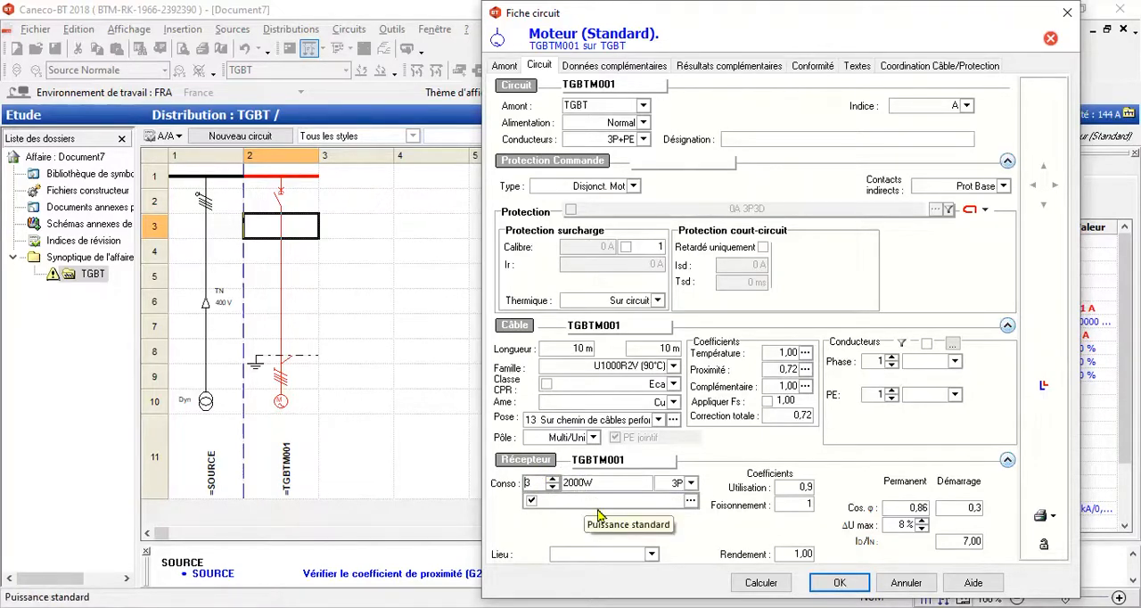
click(761, 582)
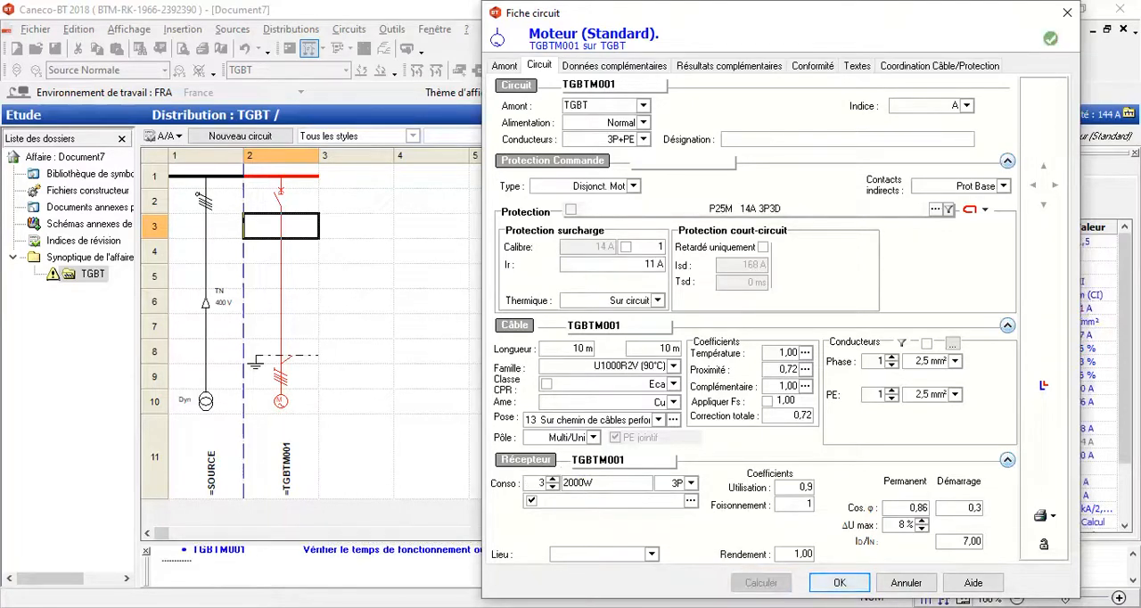
key(Return)
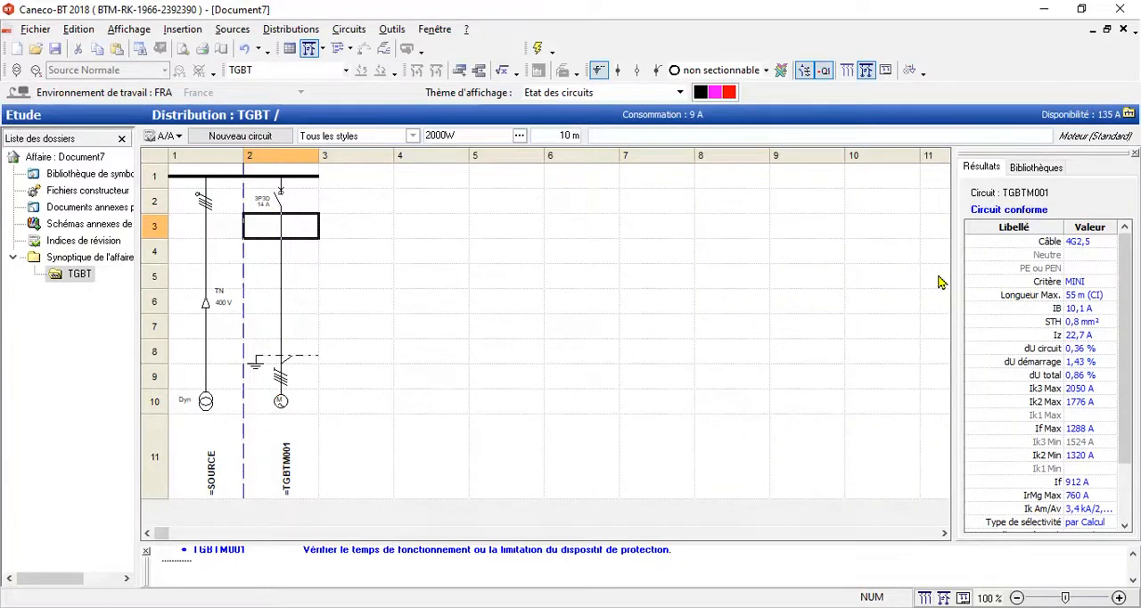
Step: Add a standard socket-outlet circuit (PC) in column 3 of the TGBT distribution
click(346, 180)
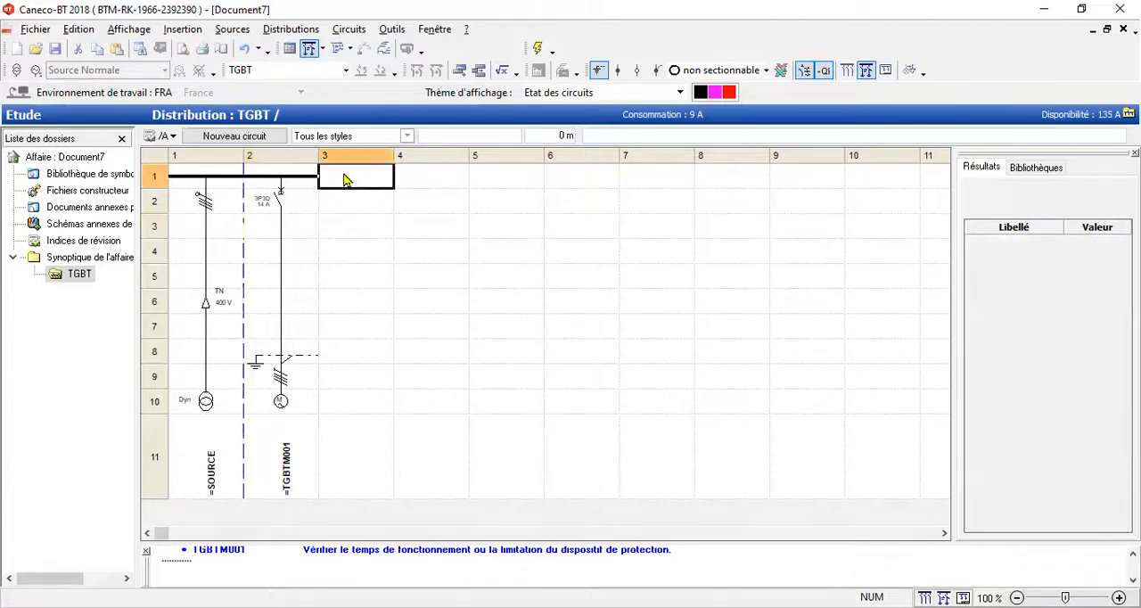
click(239, 139)
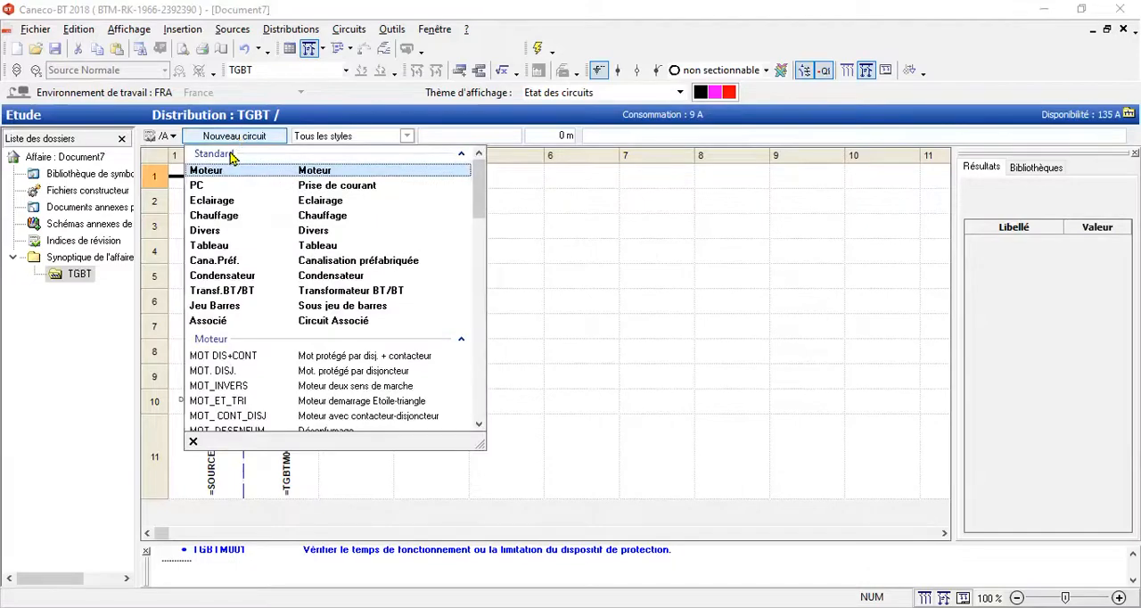
click(198, 185)
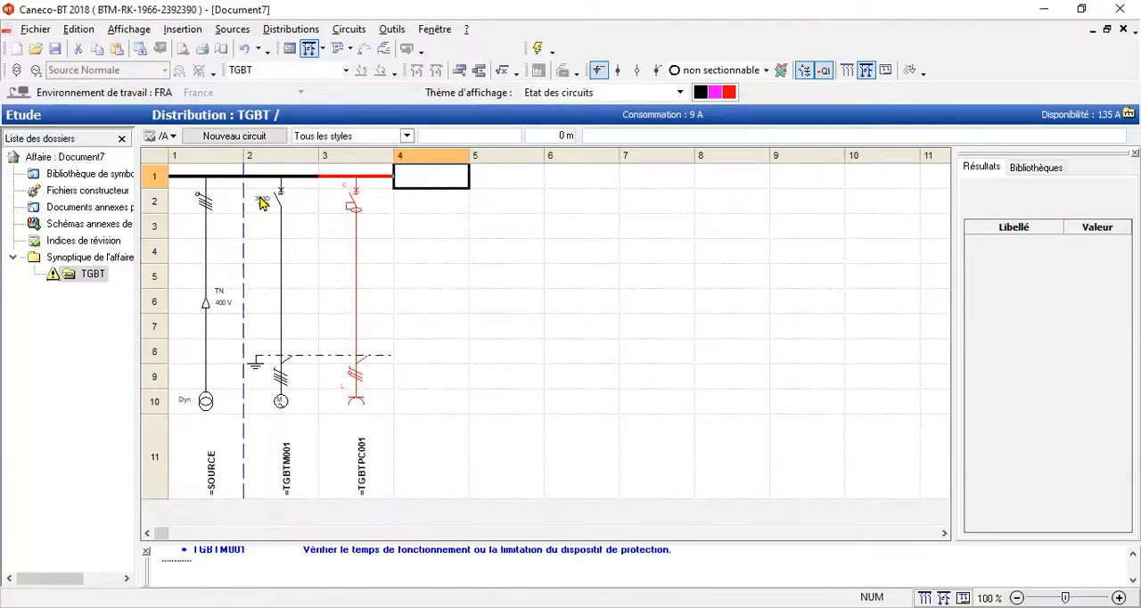
Step: Open the socket-outlet circuit's data sheet and set its cable length to 12 m
double_click(360, 207)
click(366, 225)
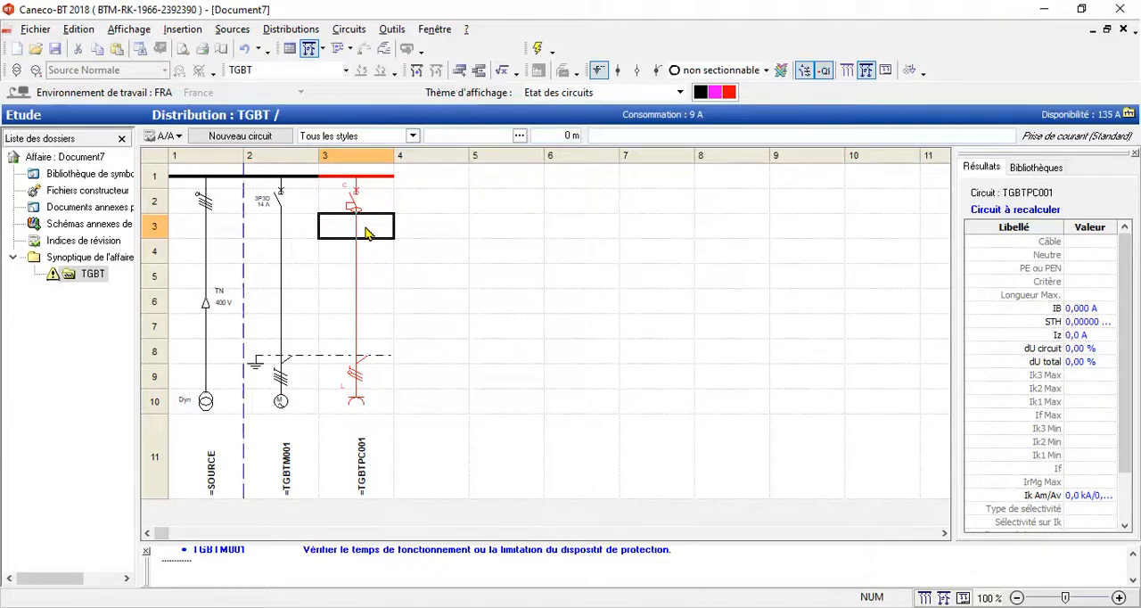
double_click(367, 233)
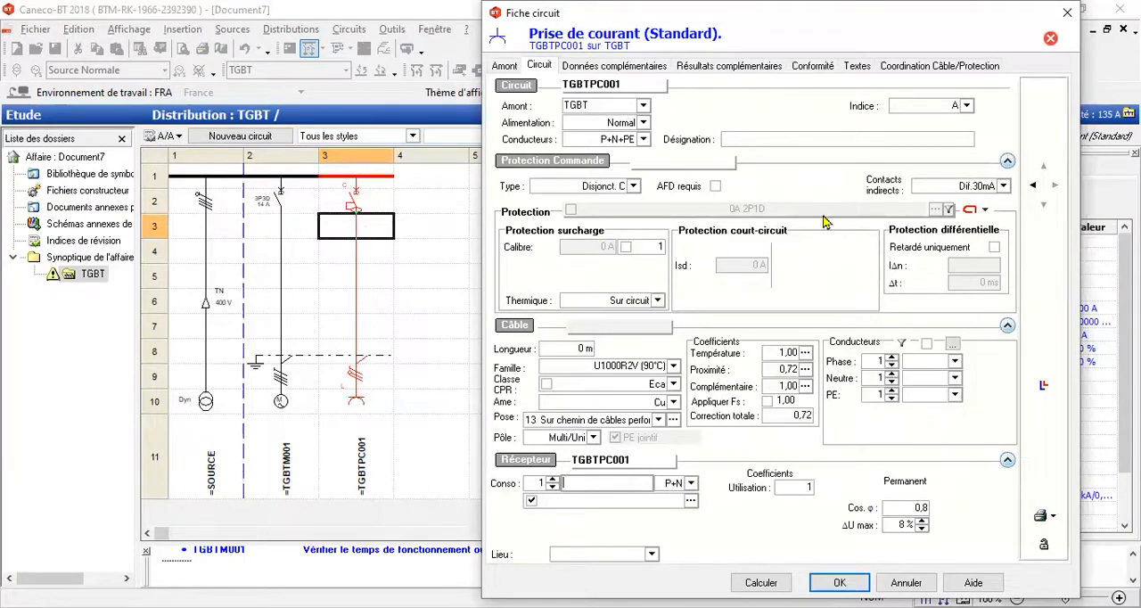
click(569, 354)
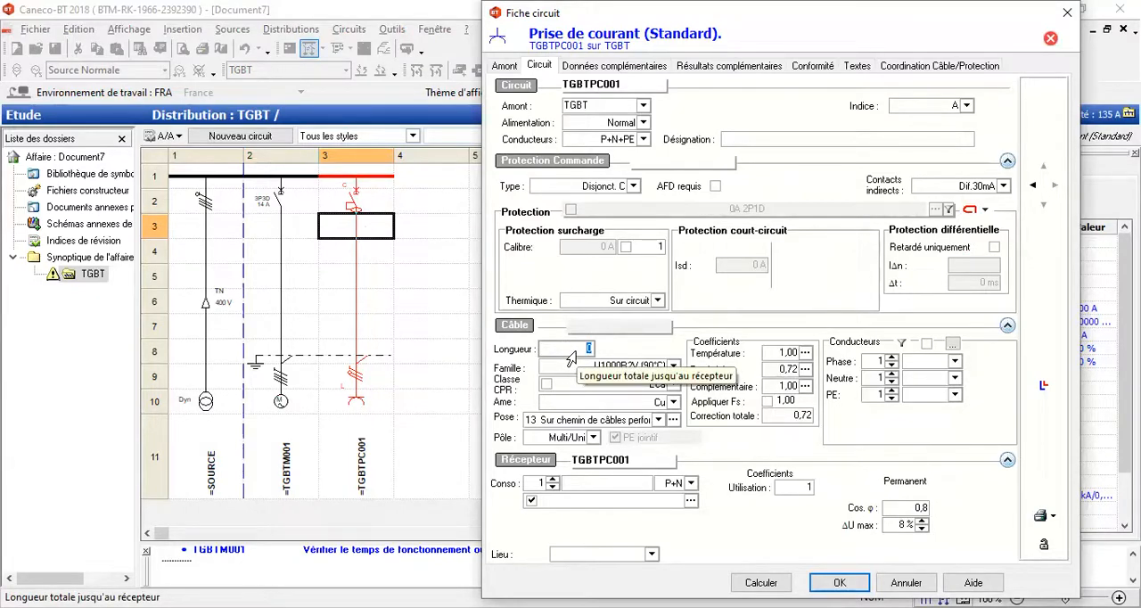
text(12)
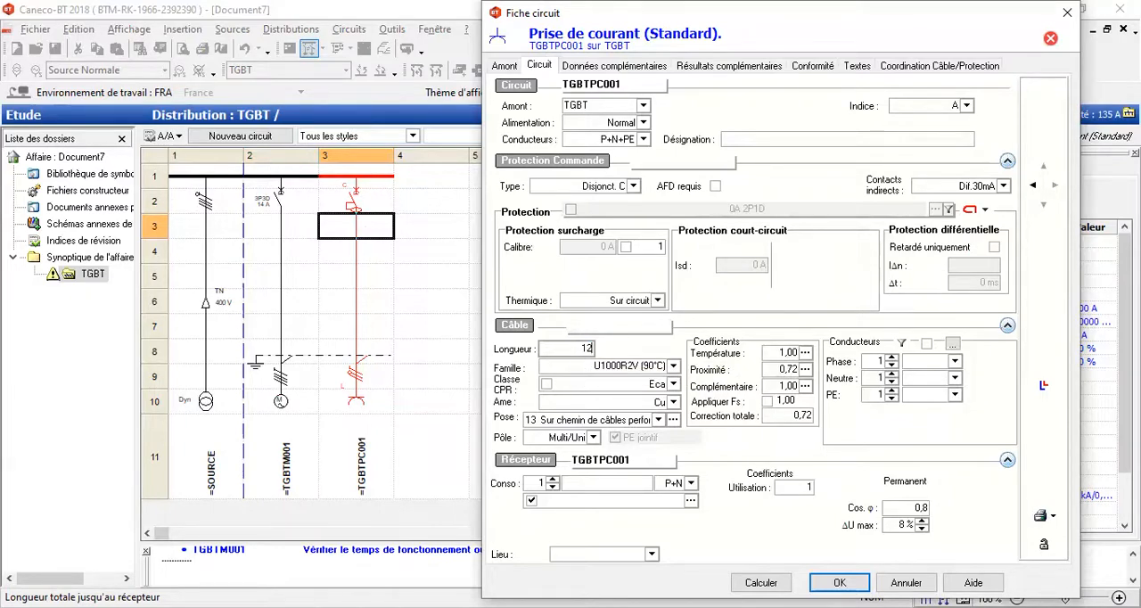
Step: Try Al as the socket-outlet cable's conductor material and switch back to Cu
click(674, 403)
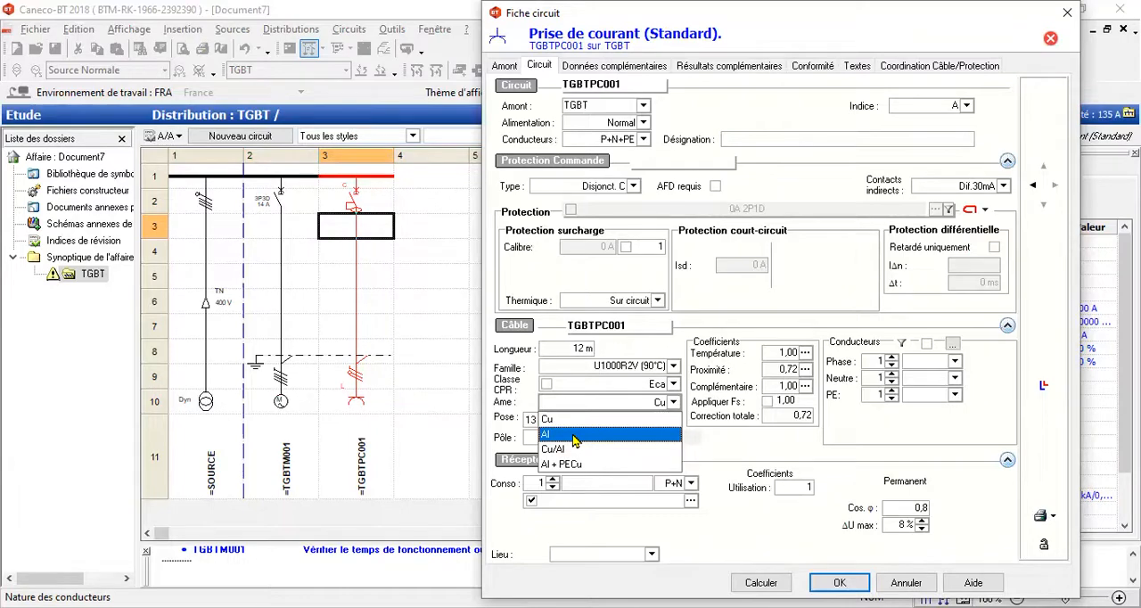
click(573, 435)
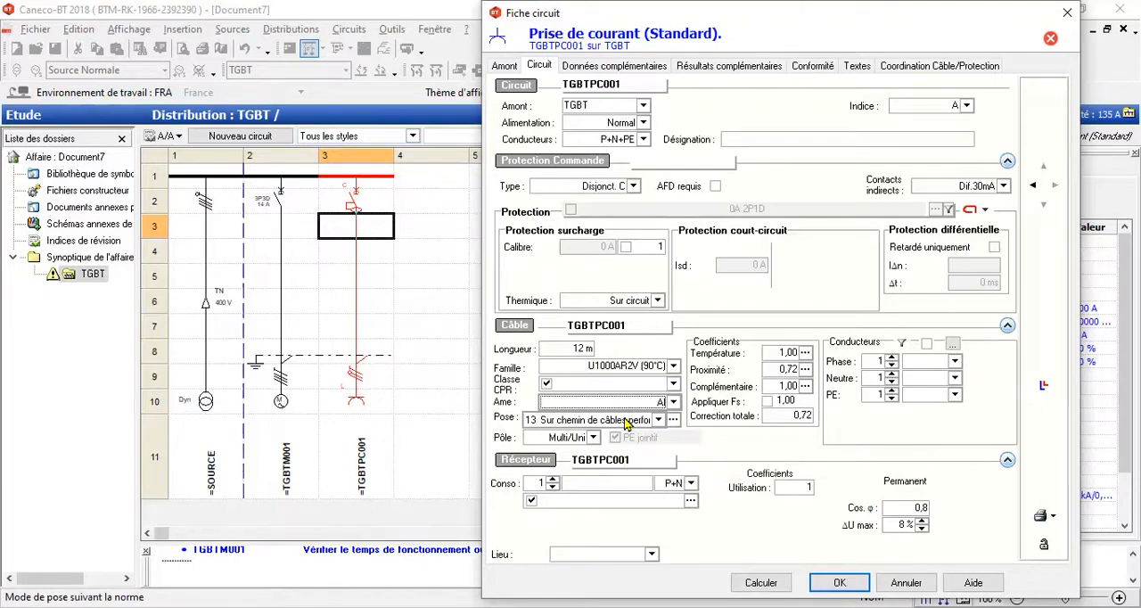
click(673, 402)
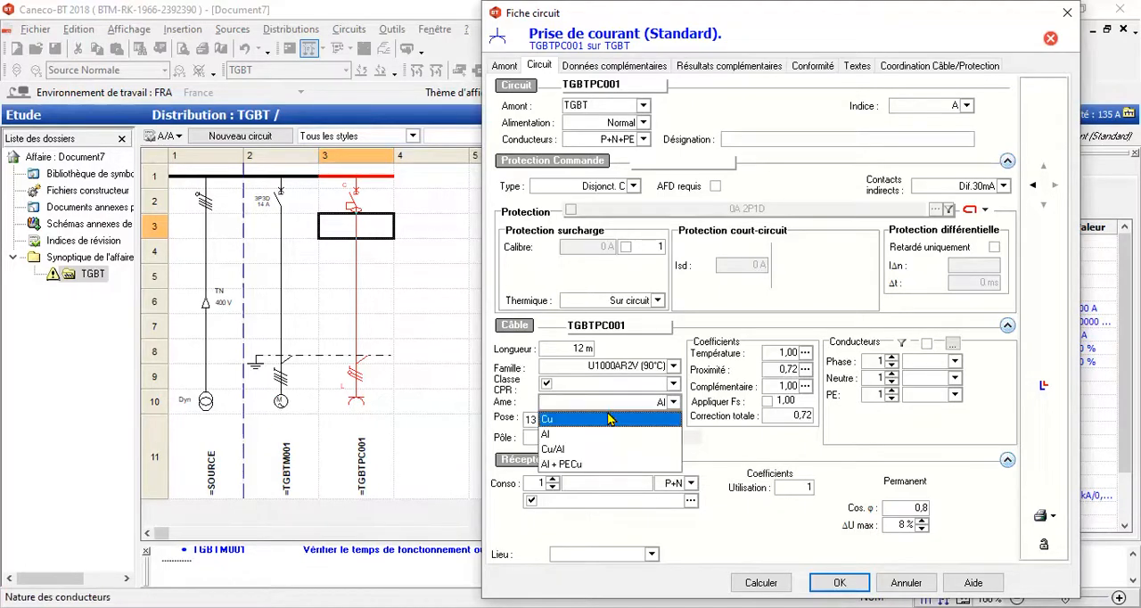
click(562, 443)
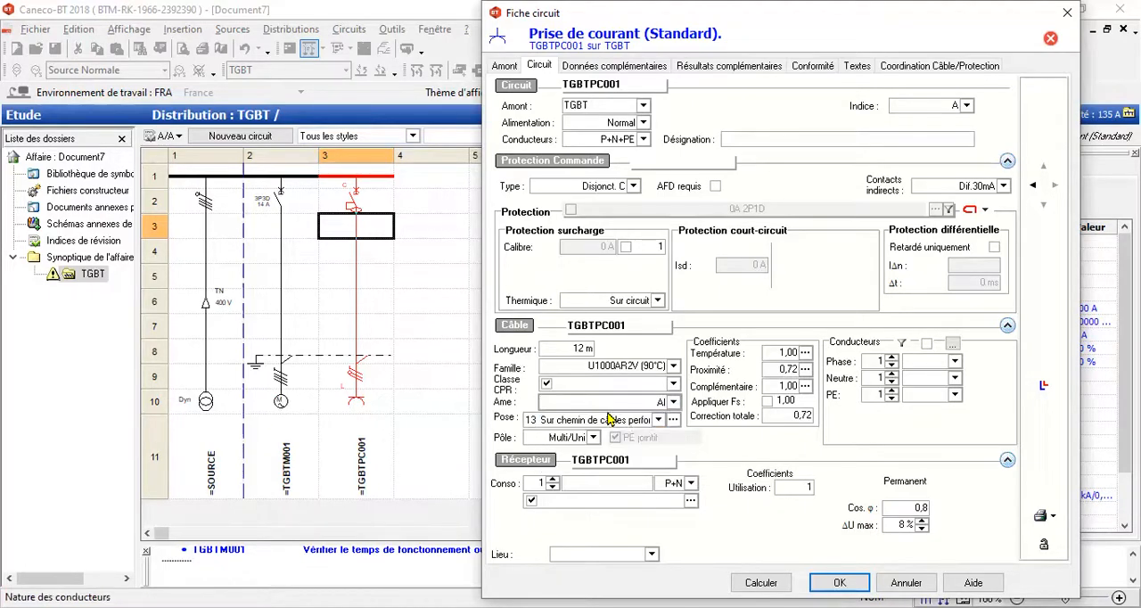
Step: Set the socket-outlet circuit's load to 5 receivers of 16A, then calculate and accept the circuit
click(624, 484)
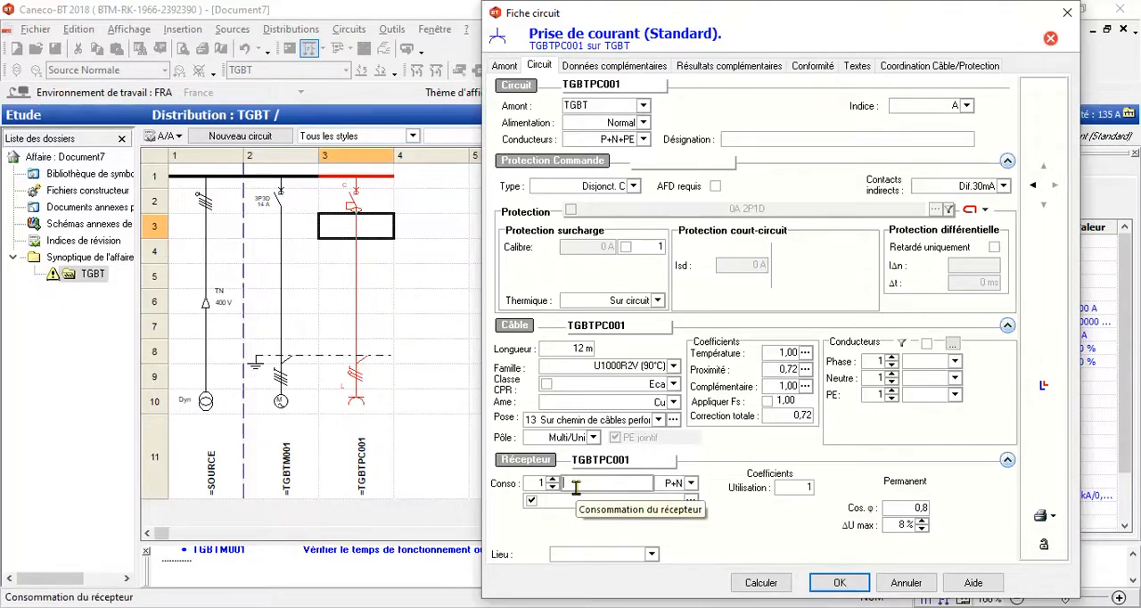
text(16A)
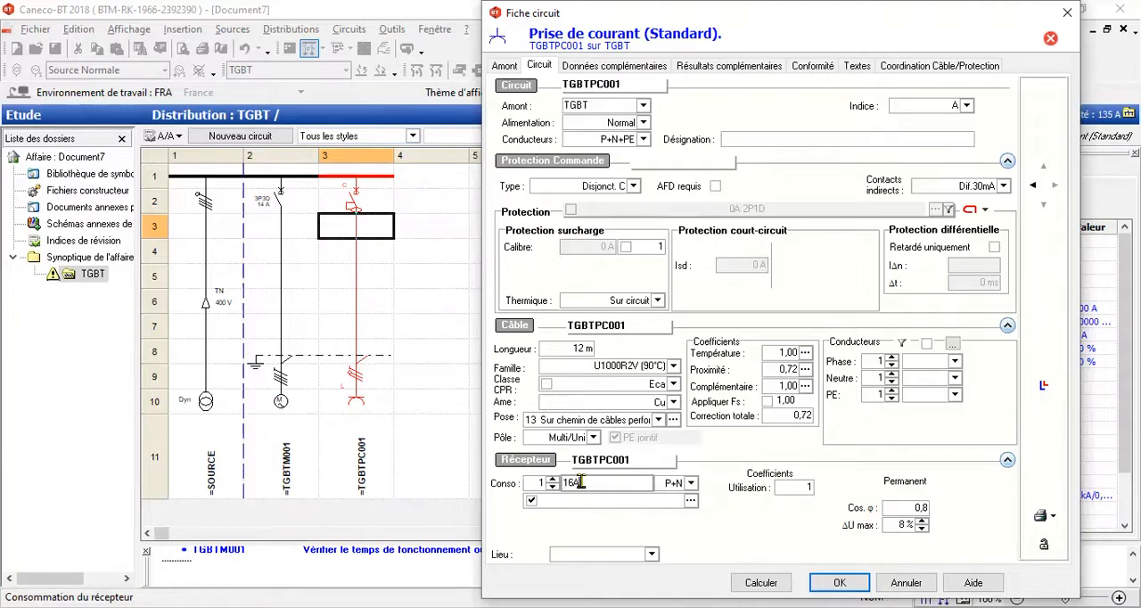
click(538, 483)
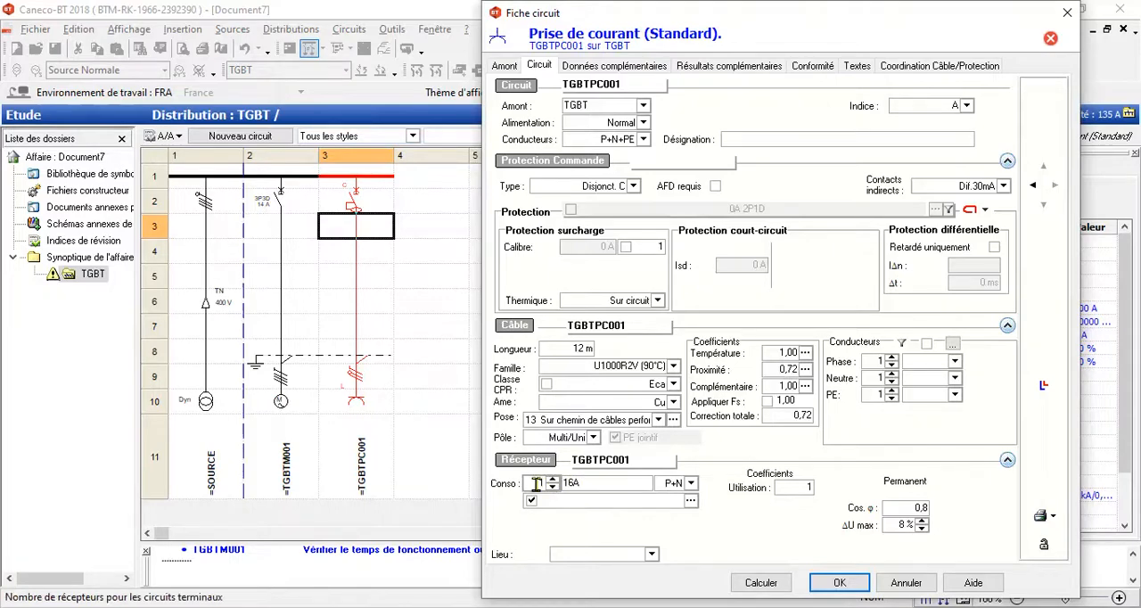
double_click(538, 482)
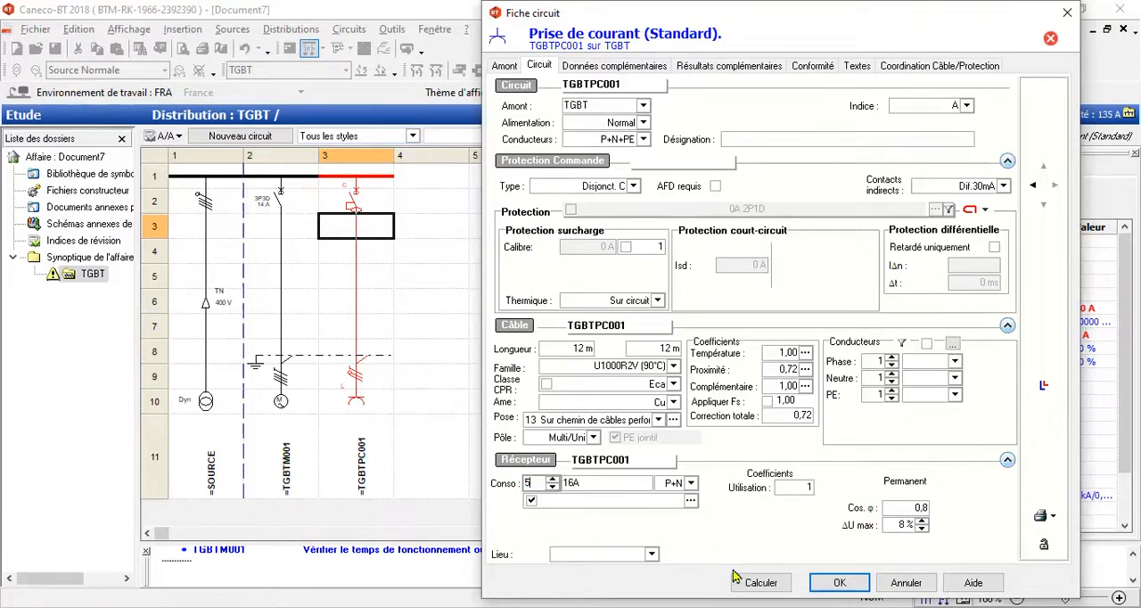
text(5)
click(761, 582)
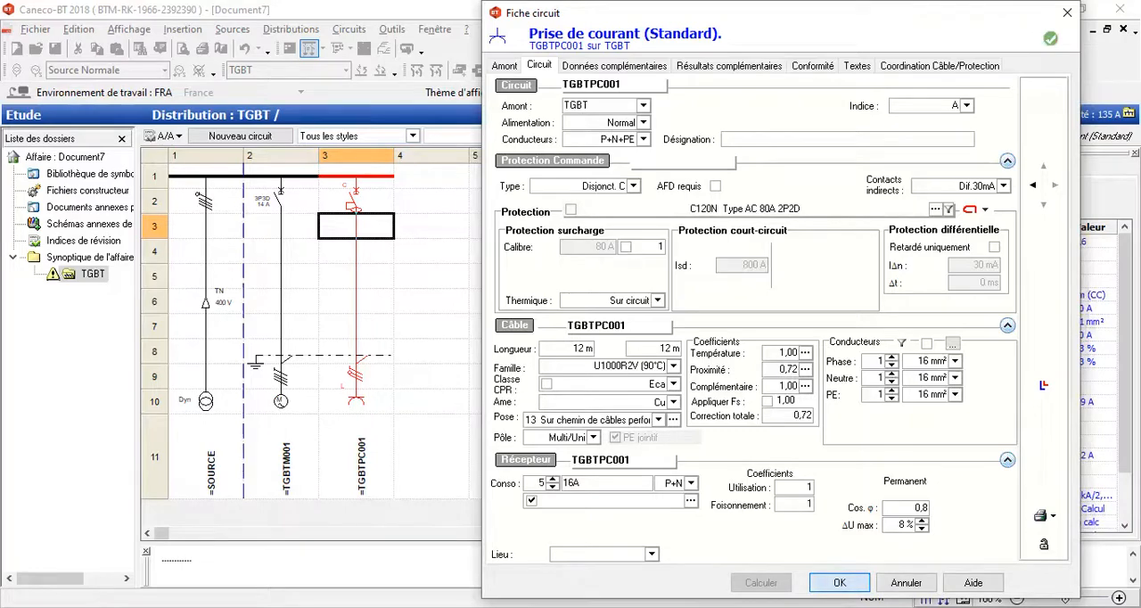
click(839, 583)
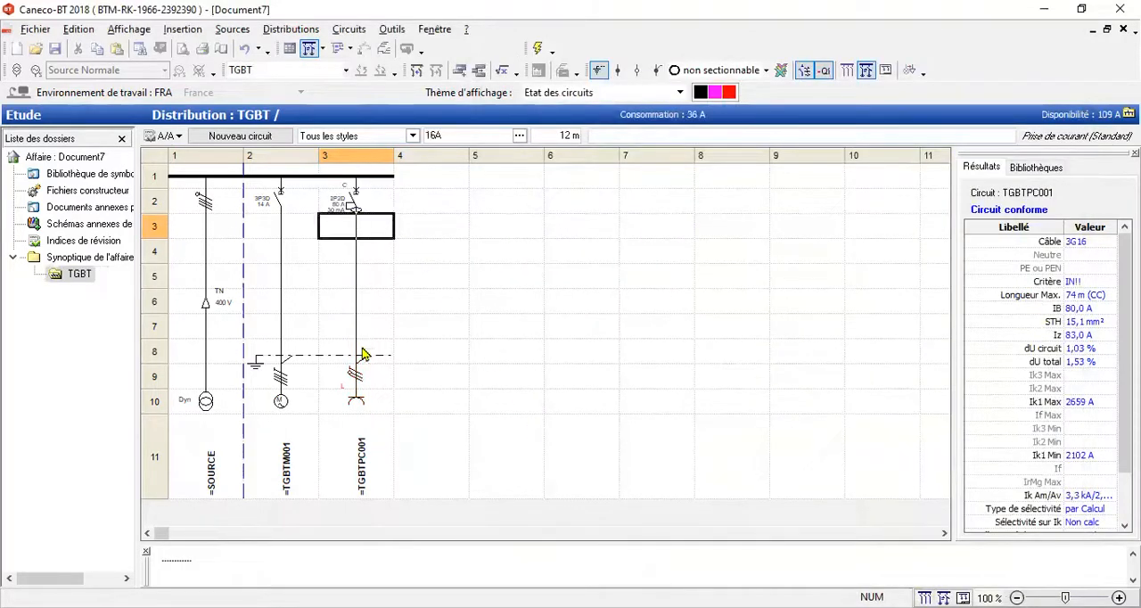
Step: Add a standard lighting circuit (Eclairage) in column 4 of the TGBT distribution
click(424, 180)
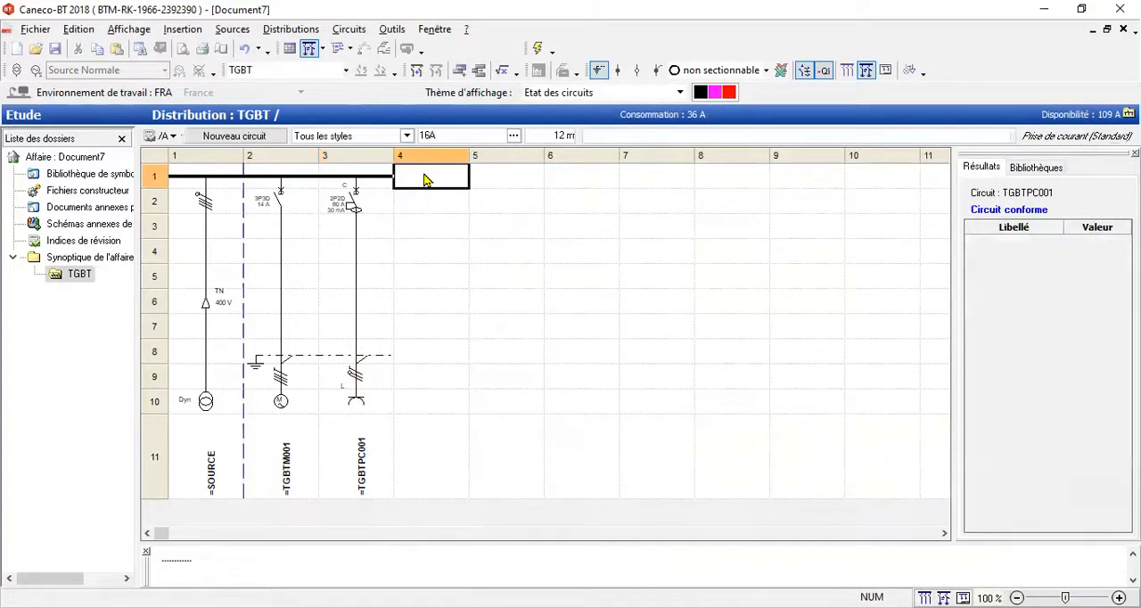
click(234, 141)
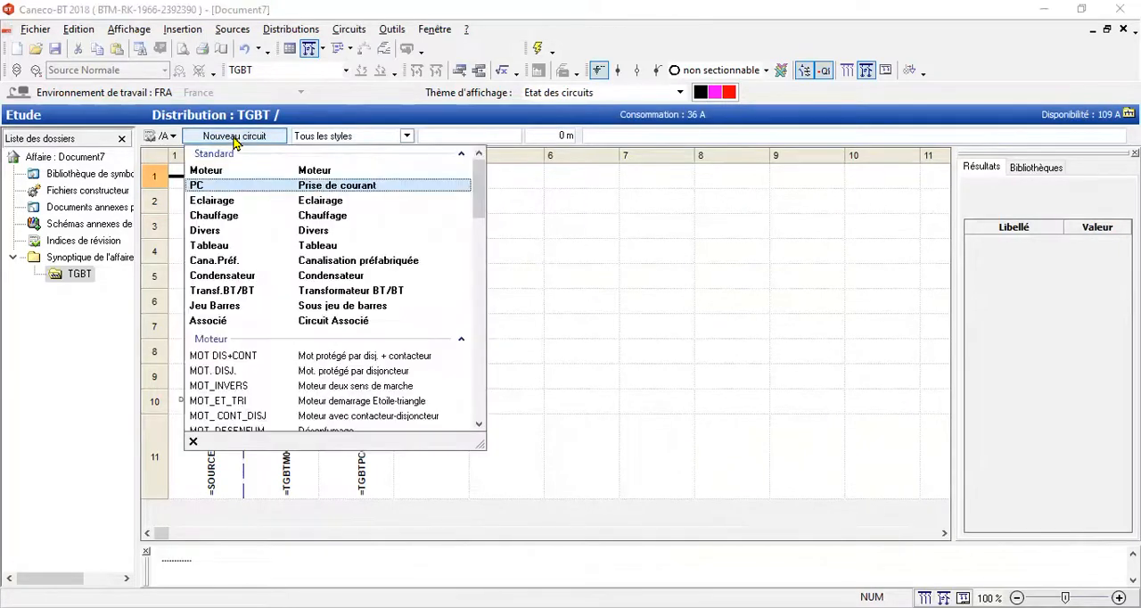
click(228, 203)
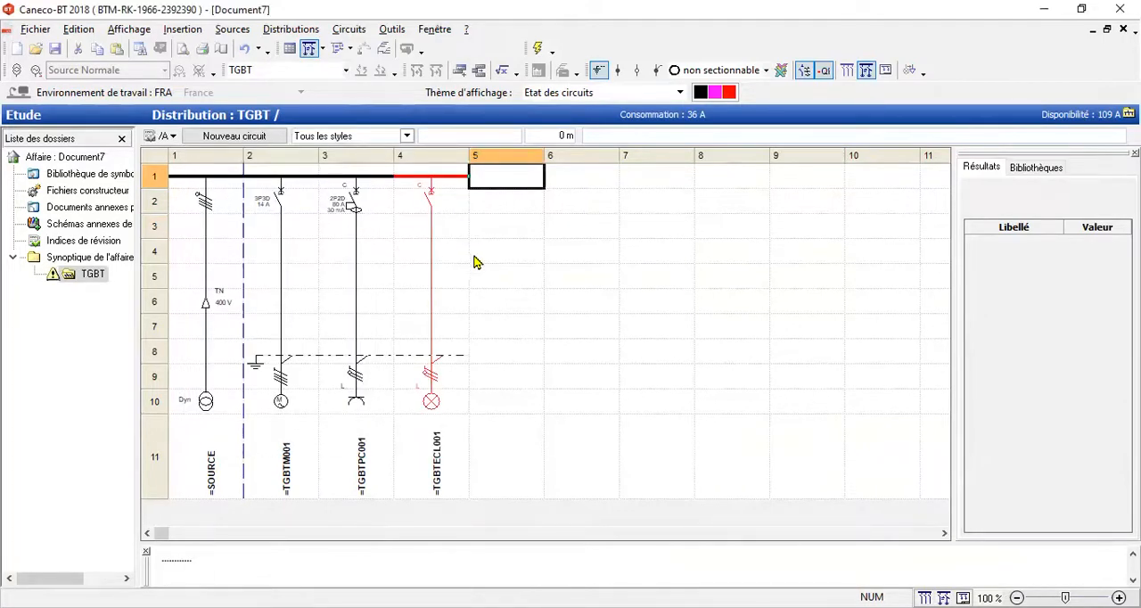
Step: Open the lighting circuit's data sheet and look through the available protection types without choosing another one
click(442, 251)
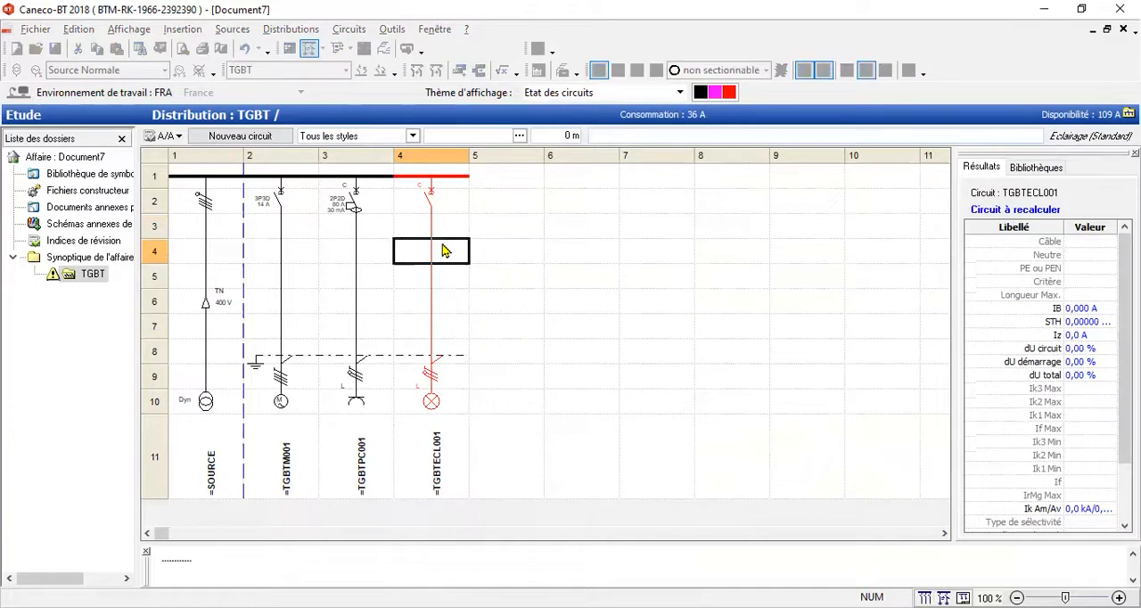
double_click(442, 251)
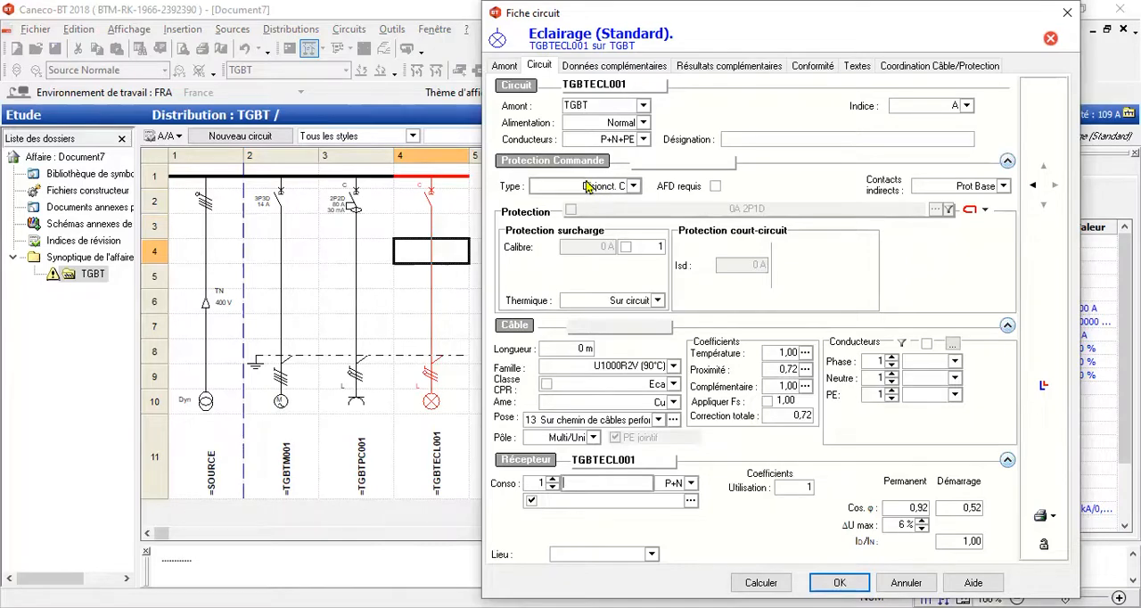
click(632, 187)
scroll(589, 258, down, 3)
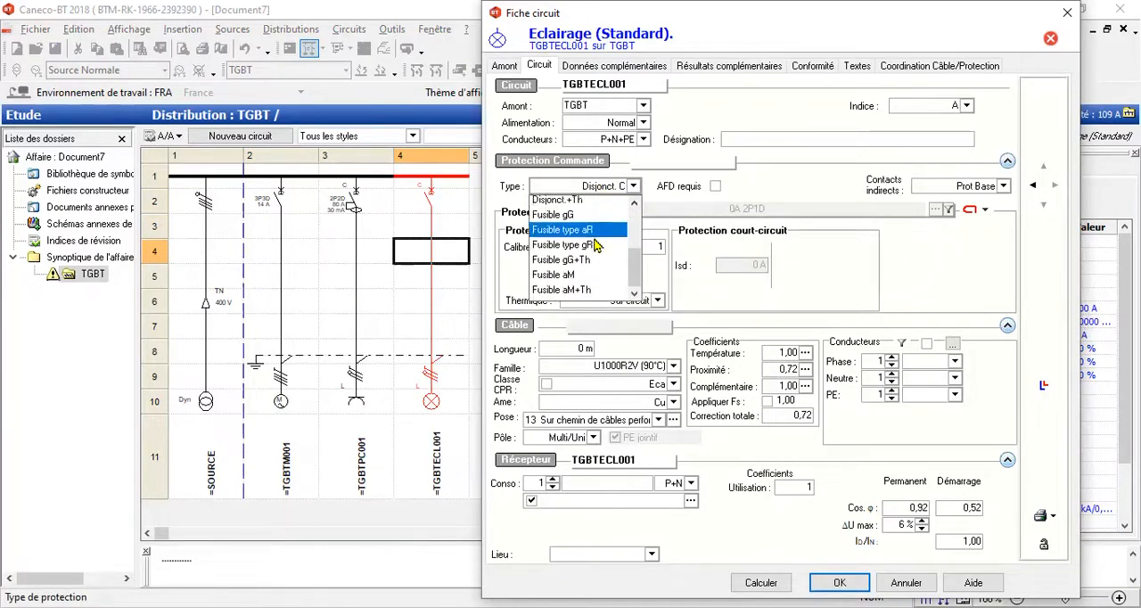
scroll(595, 274, up, 3)
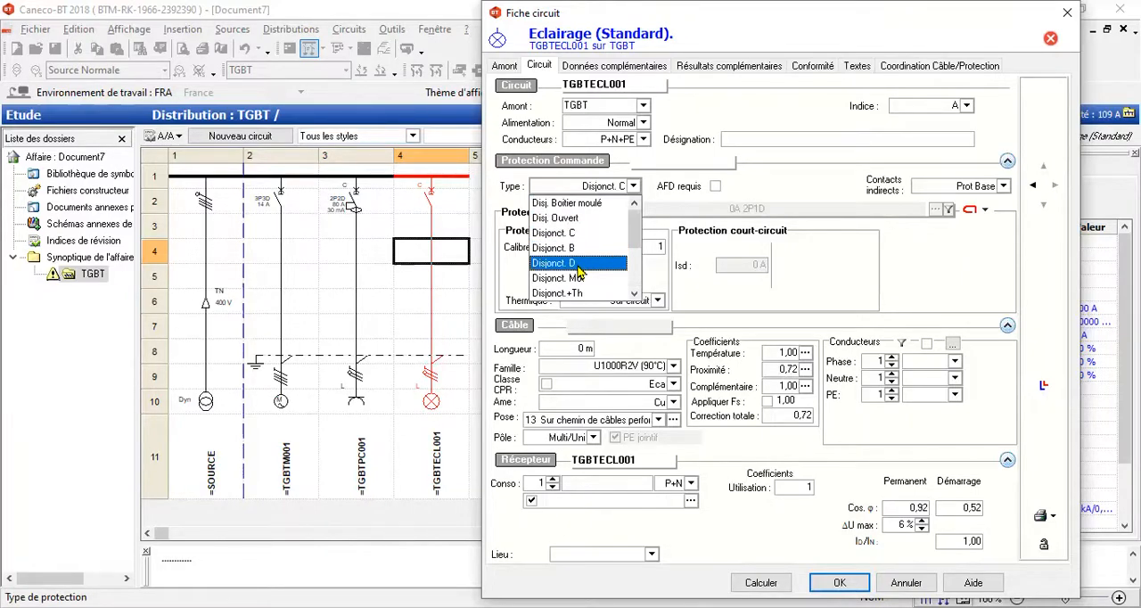
click(710, 297)
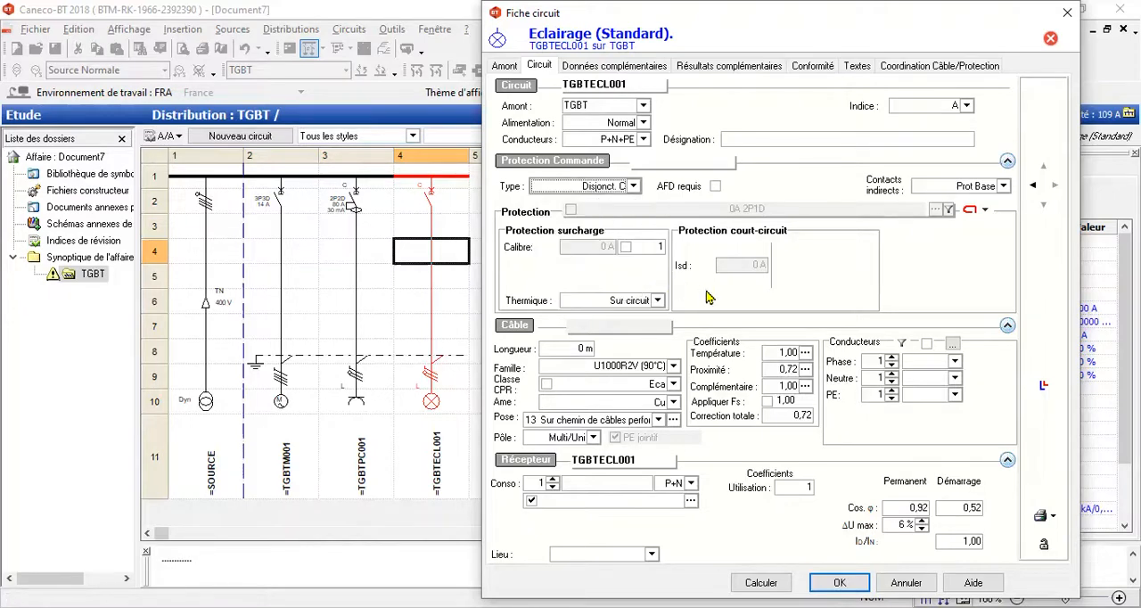
Step: Set the lighting circuit's indirect-contact protection to Dif.300mA and its cable length to 15 m
click(1001, 188)
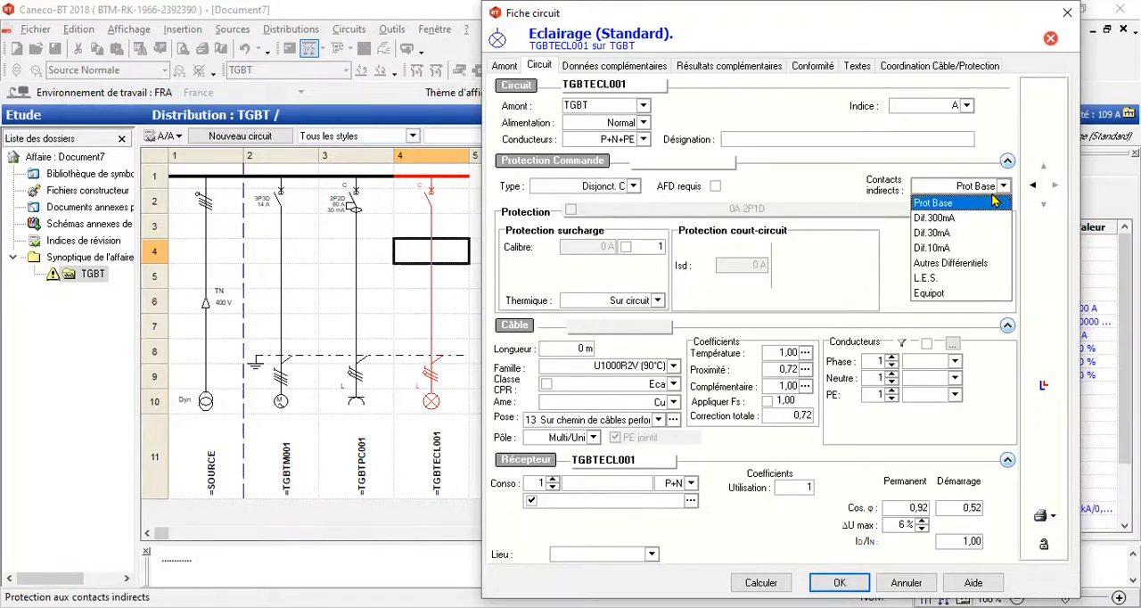
click(963, 221)
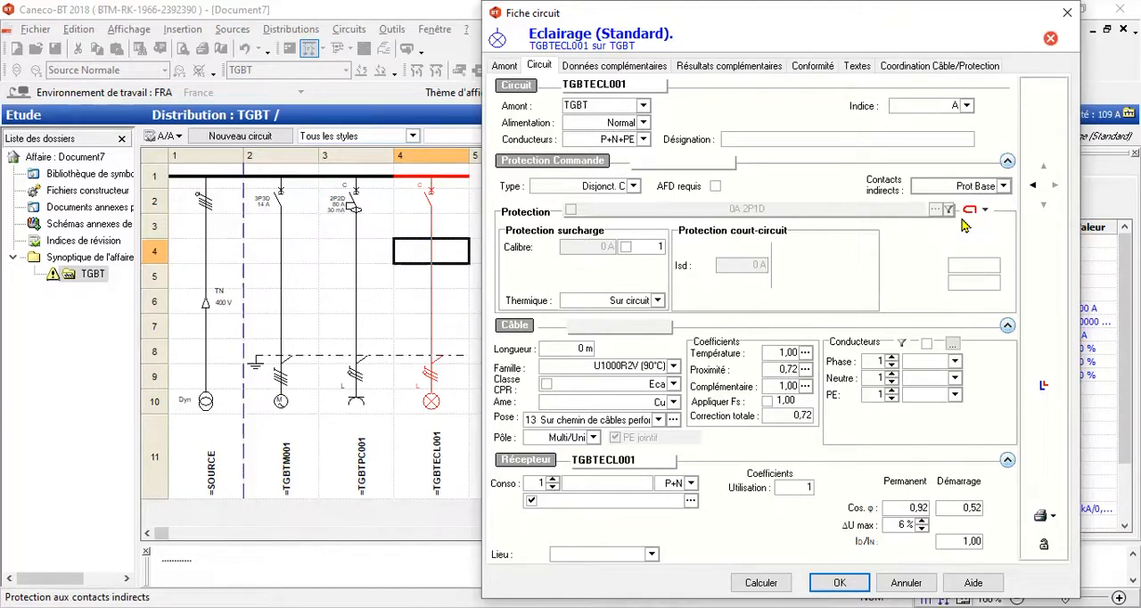
click(574, 350)
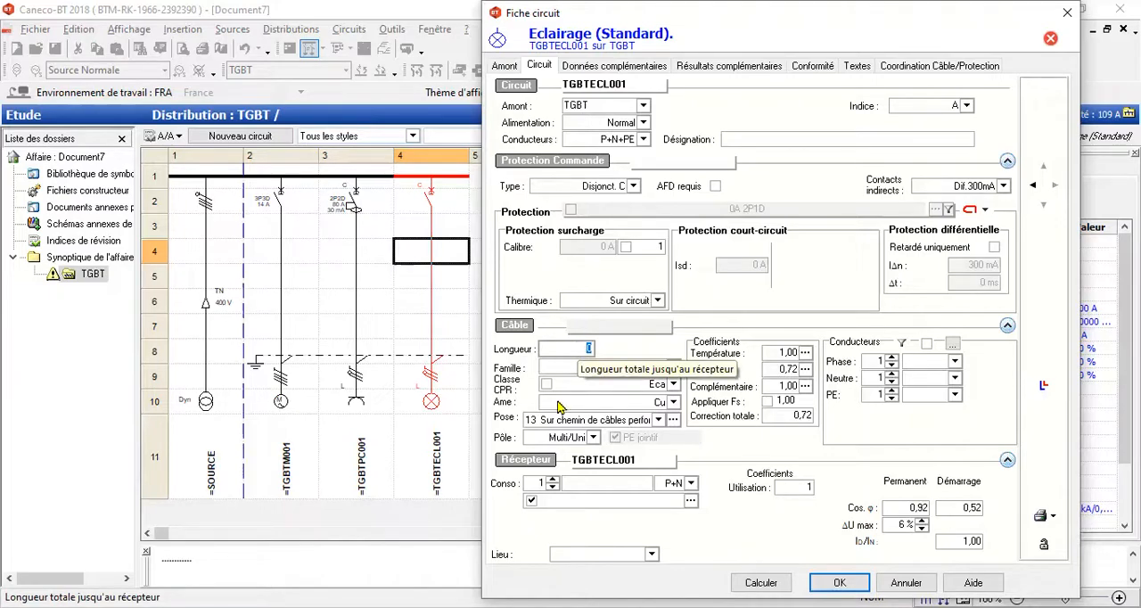
text(15)
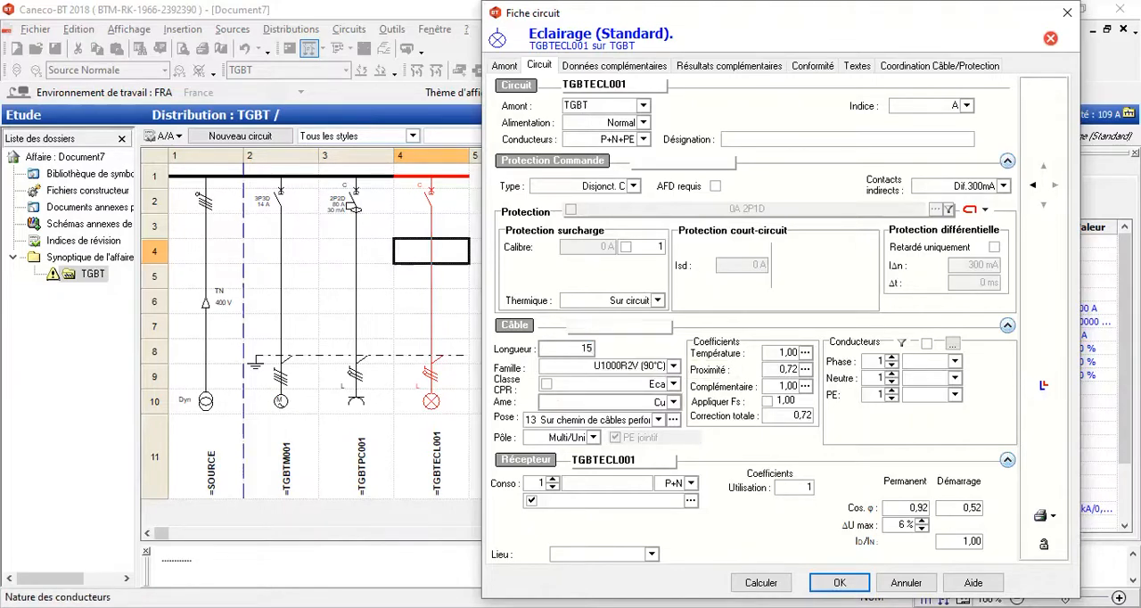
Step: Set the lighting circuit's load to 5 receivers of 50W, then calculate and accept the circuit
click(596, 483)
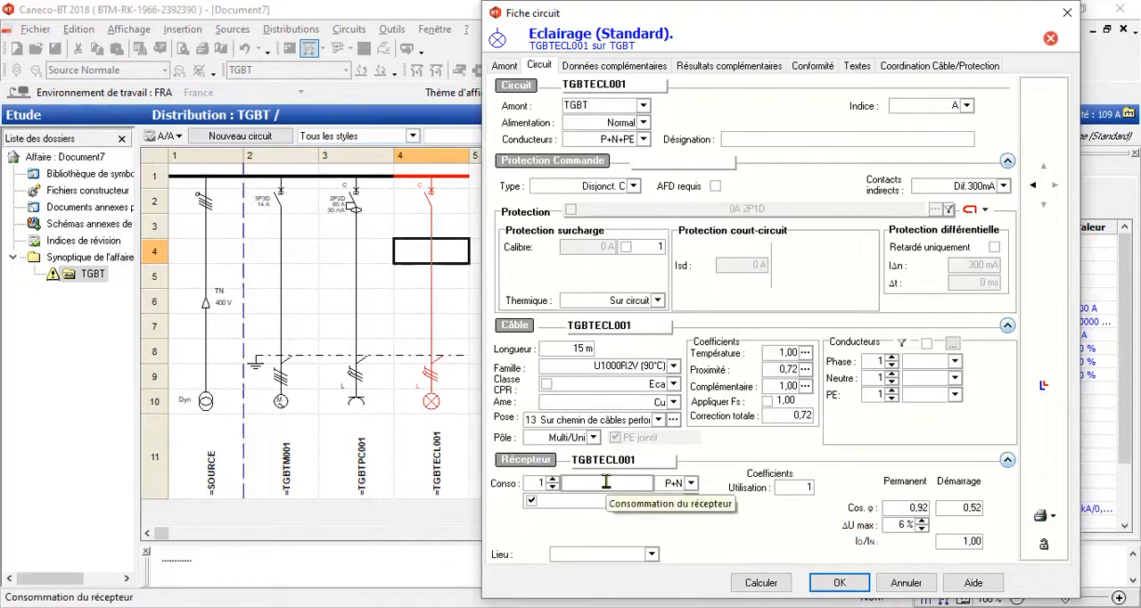
text(50)
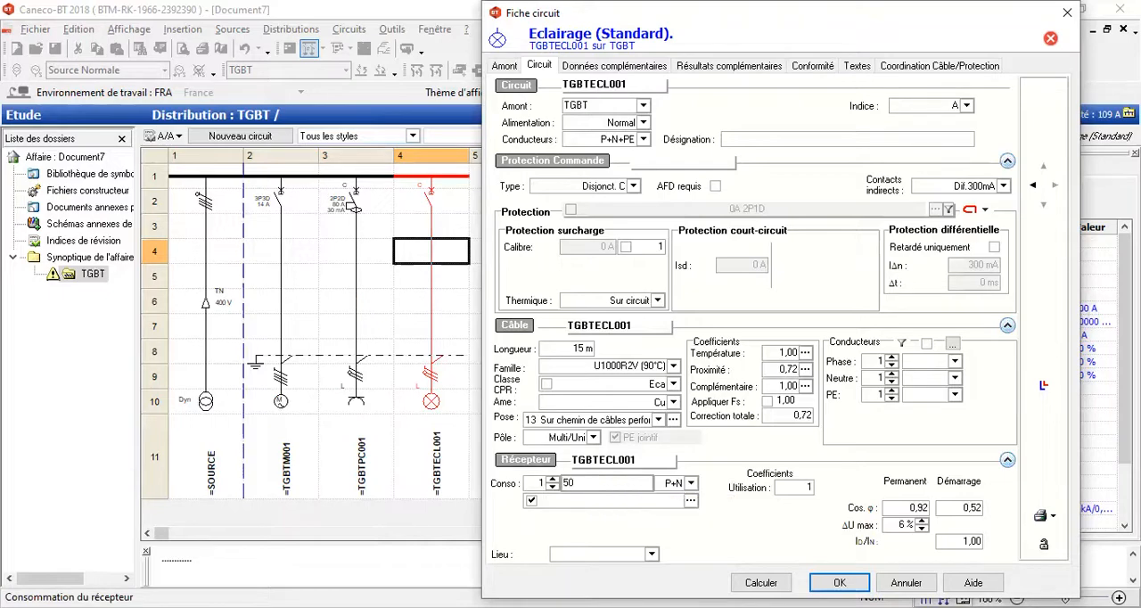
text(W)
click(538, 483)
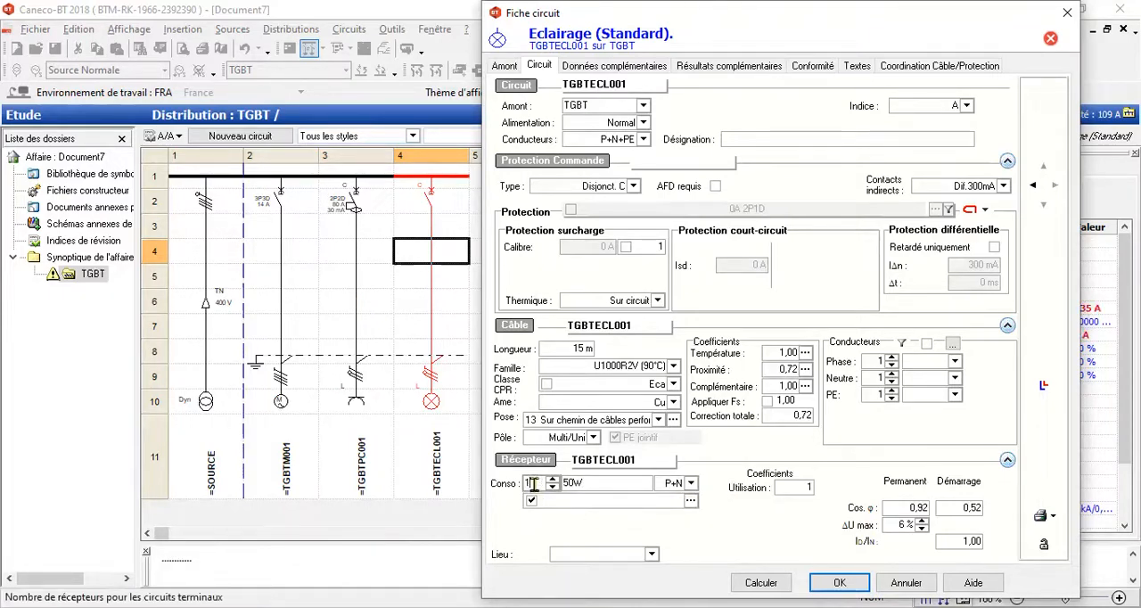
drag(538, 484, 521, 487)
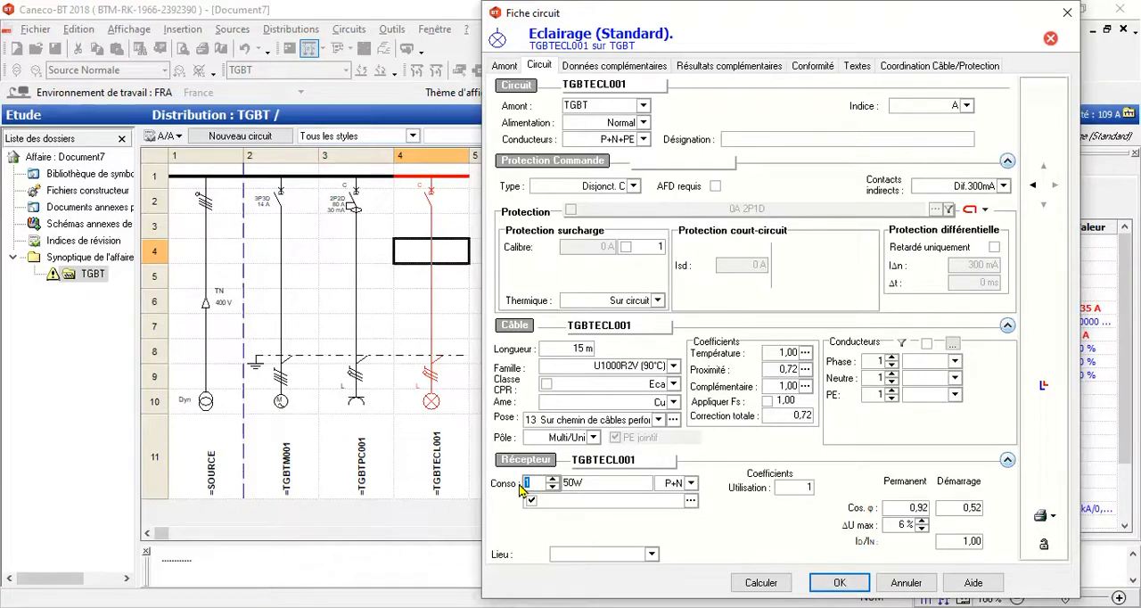
text(5)
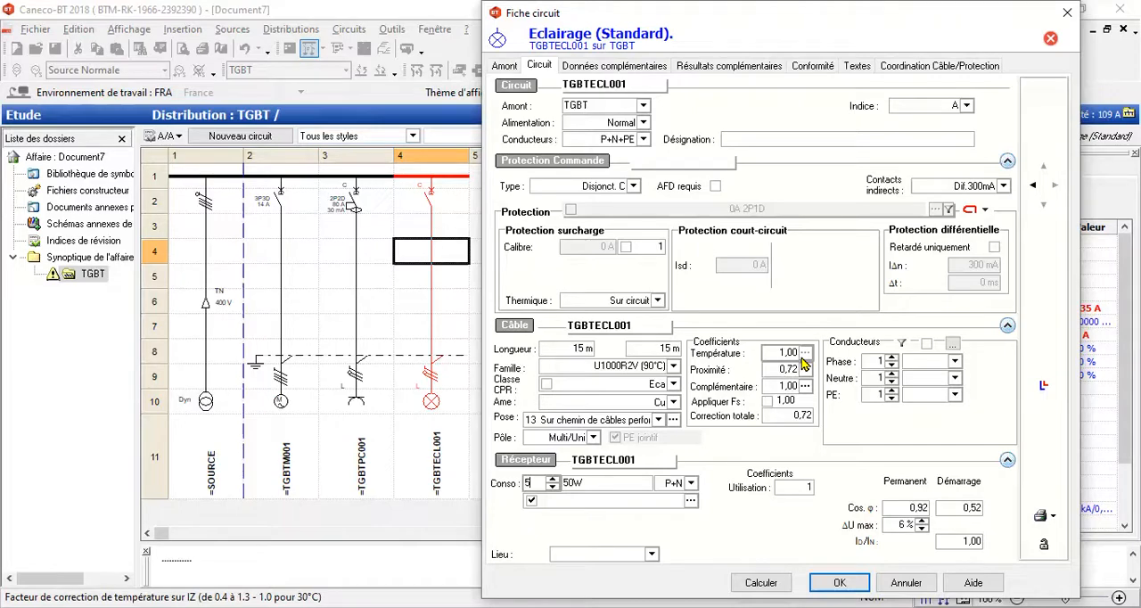
click(761, 578)
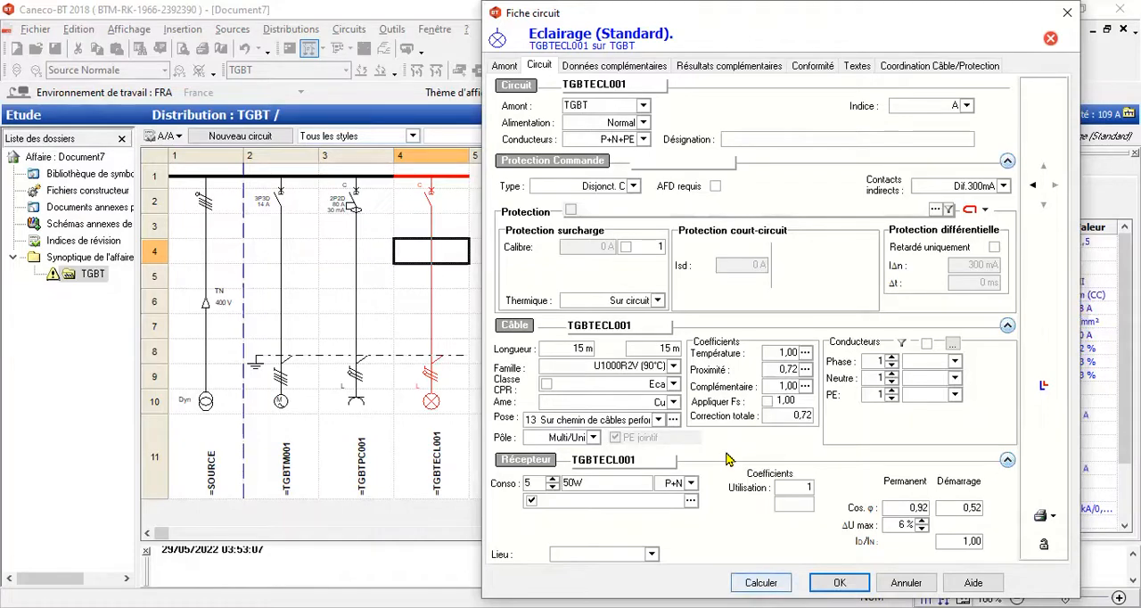
click(840, 582)
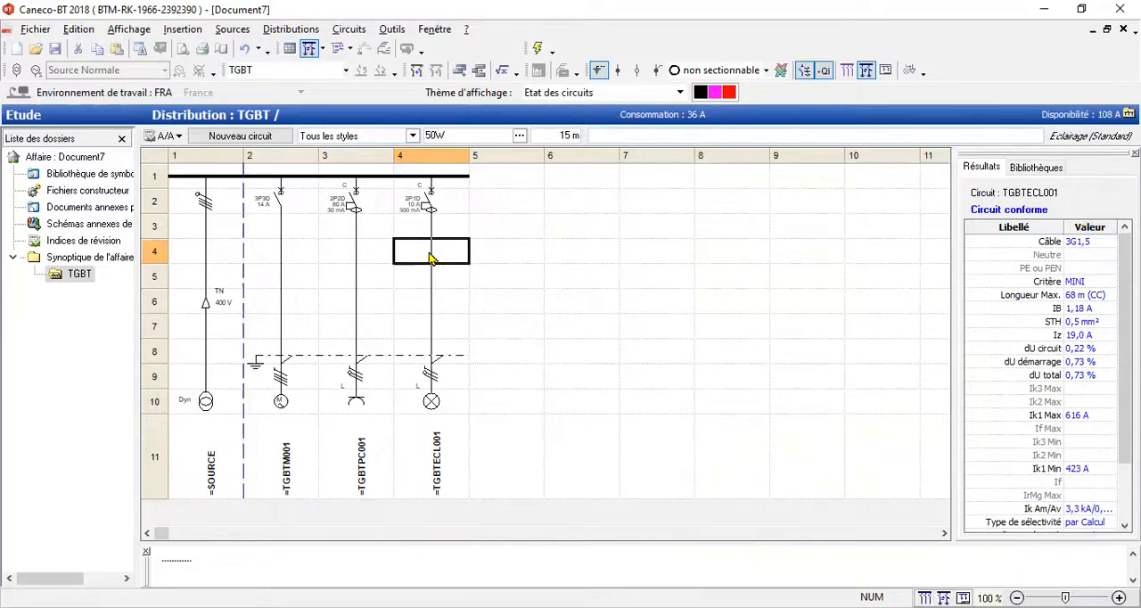
Step: Examine the calculated results of the source, motor and socket-outlet circuits in turn
click(361, 253)
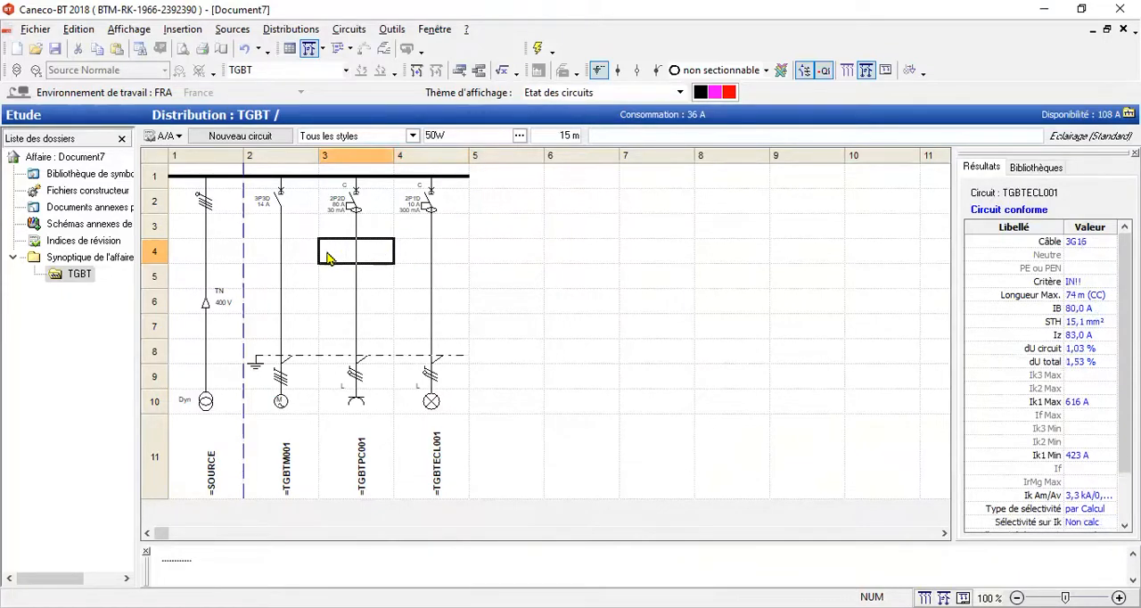
click(254, 259)
click(223, 257)
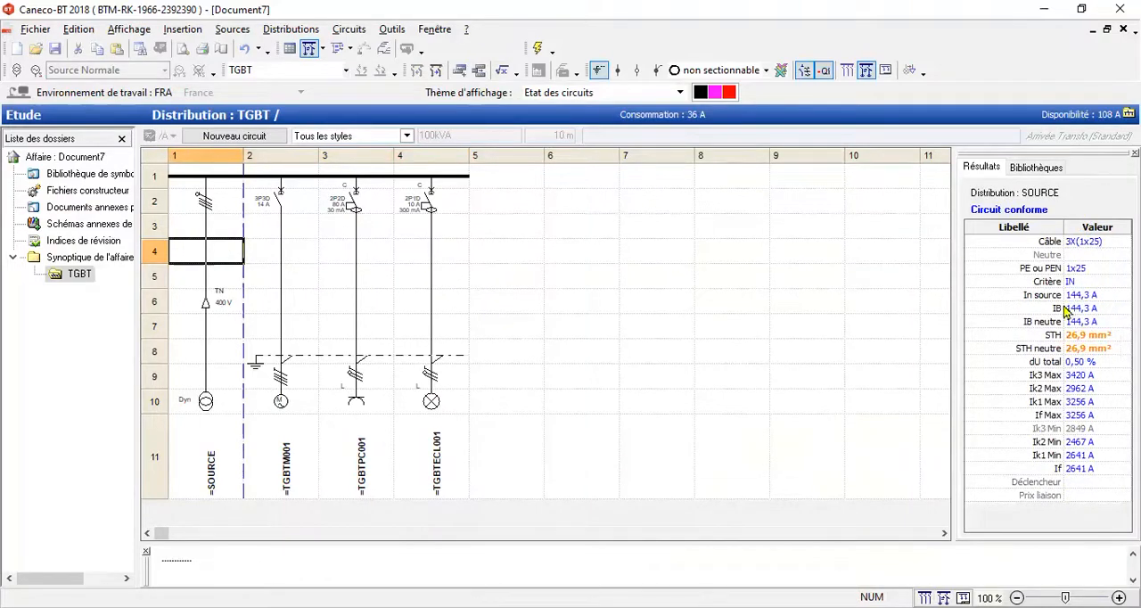
click(275, 261)
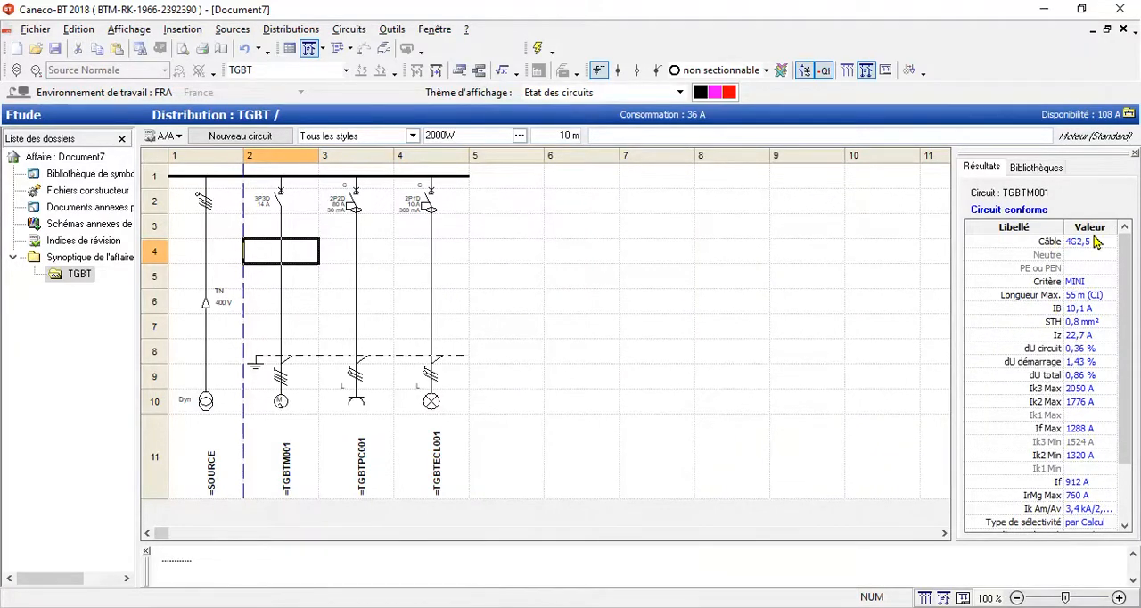
mouse_move(1061, 254)
mouse_move(1058, 393)
click(359, 263)
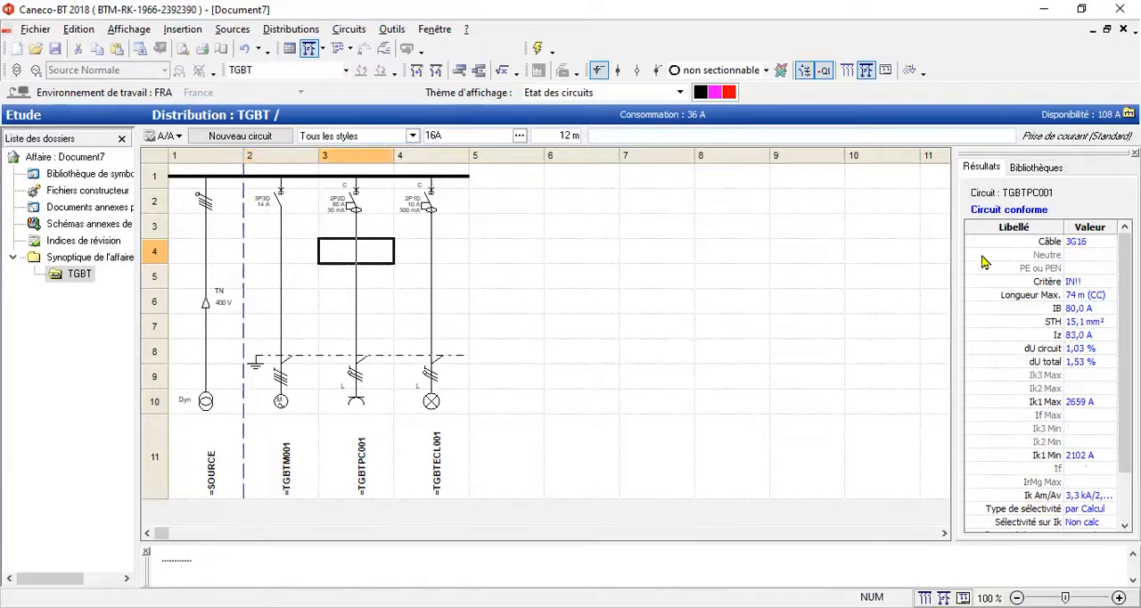